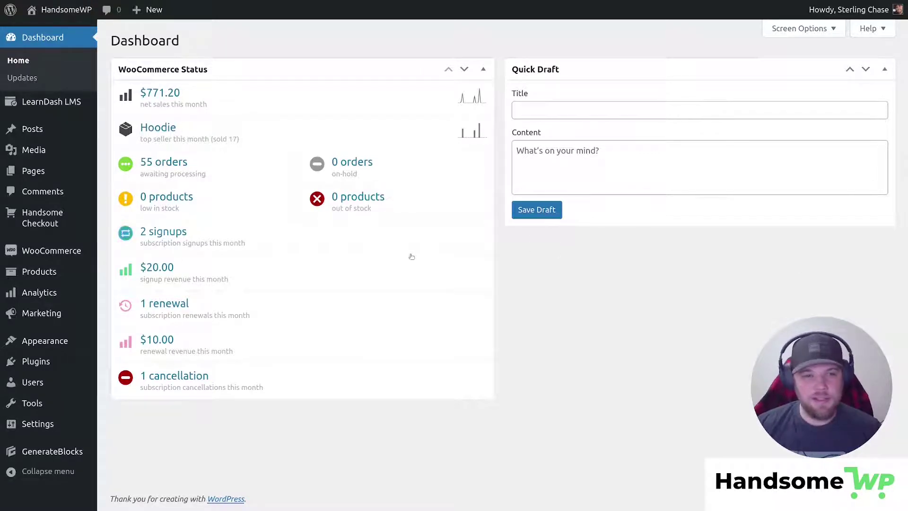
In WooCommerce General settings, uncheck coupon codes and check tax rates and calculations.
mouse_move(65, 253)
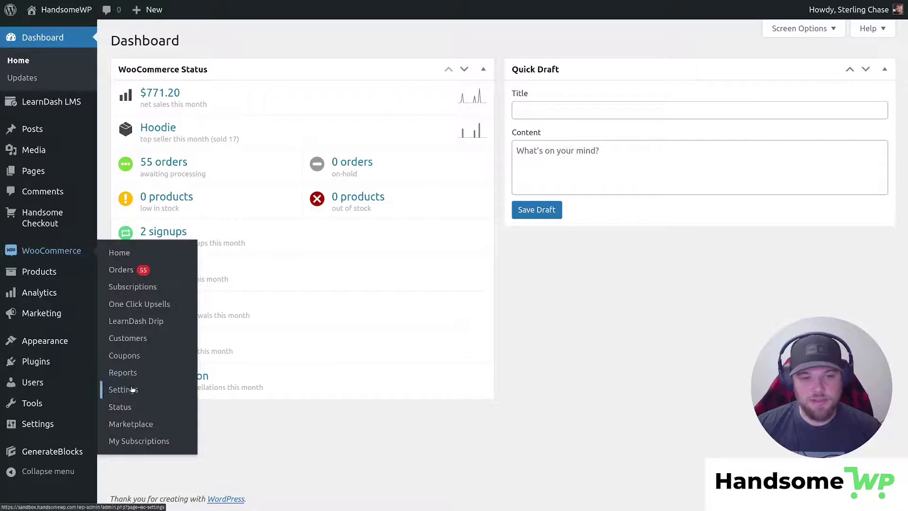
left_click(171, 91)
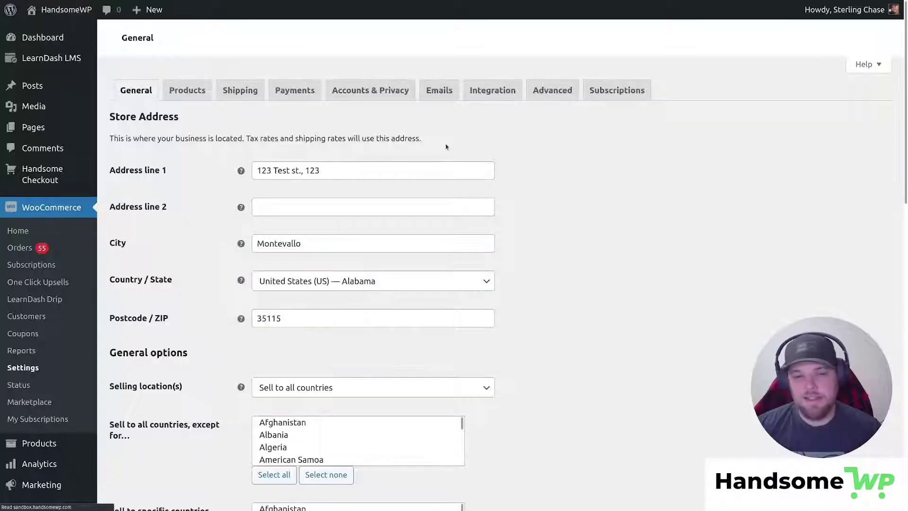
scroll(549, 184, "down", 4)
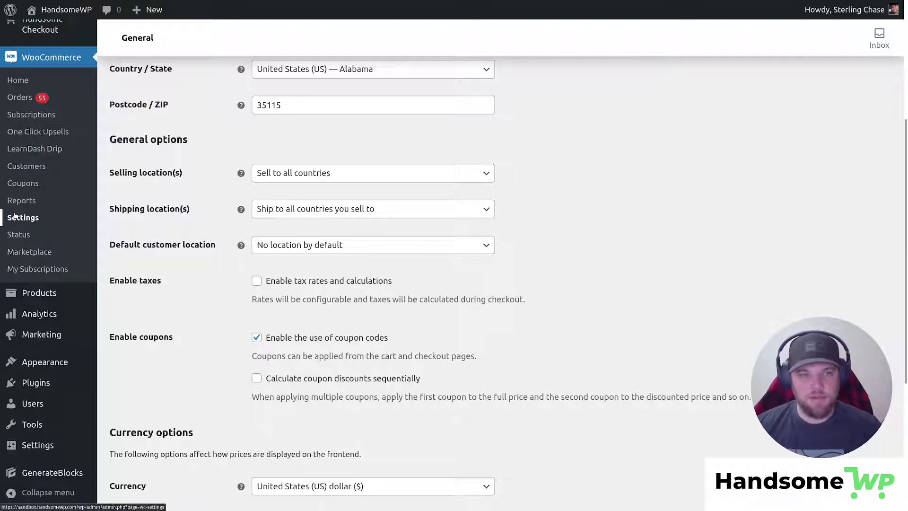
scroll(137, 108, "up", 5)
scroll(175, 183, "down", 9)
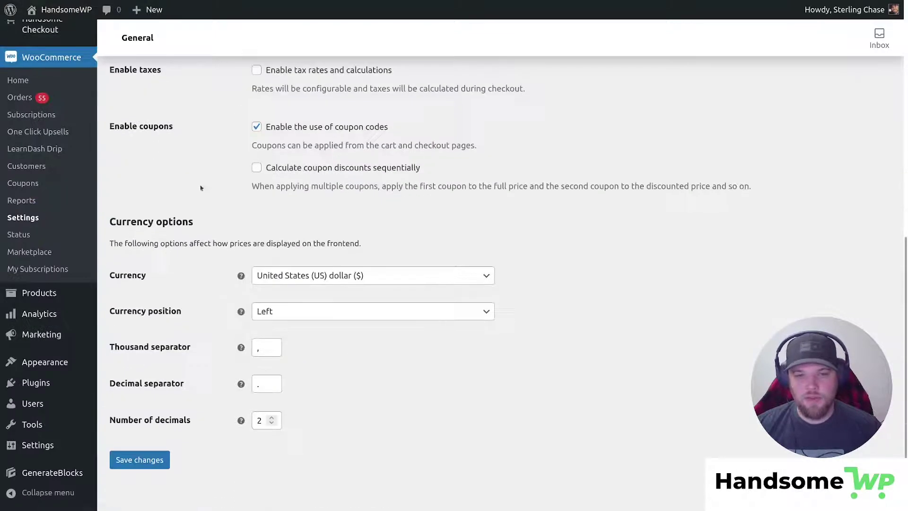
left_click(256, 127)
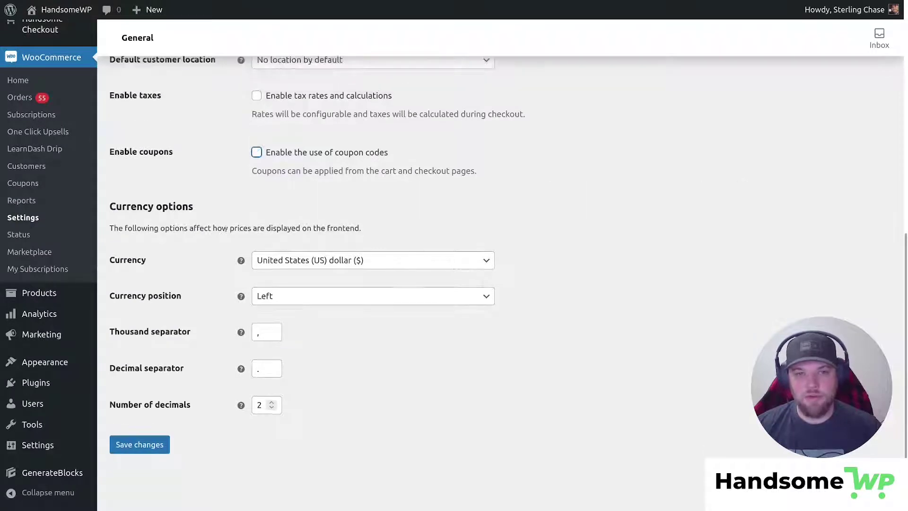
left_click(257, 95)
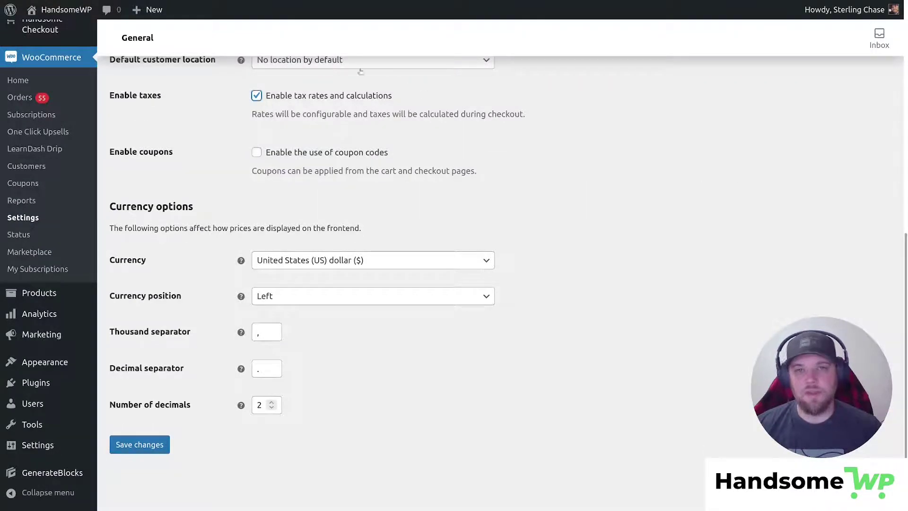
scroll(246, 171, "up", 9)
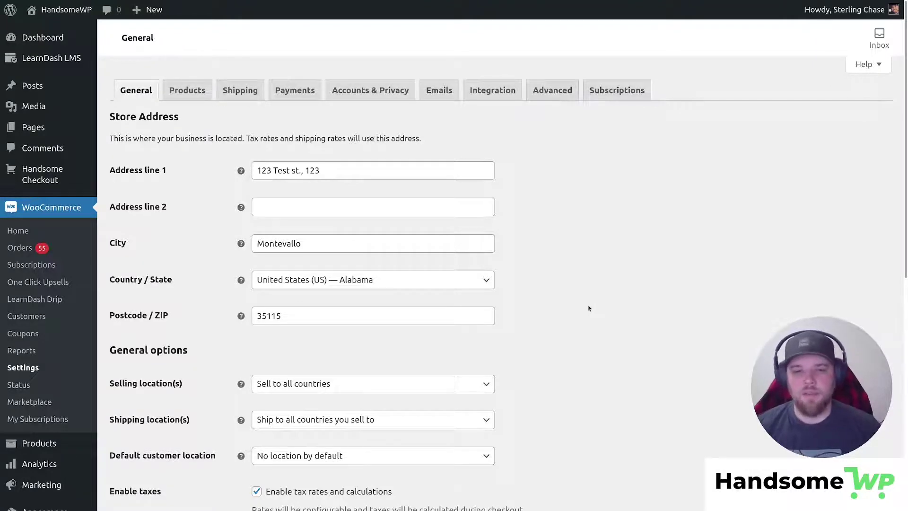
scroll(589, 308, "down", 5)
scroll(580, 318, "up", 5)
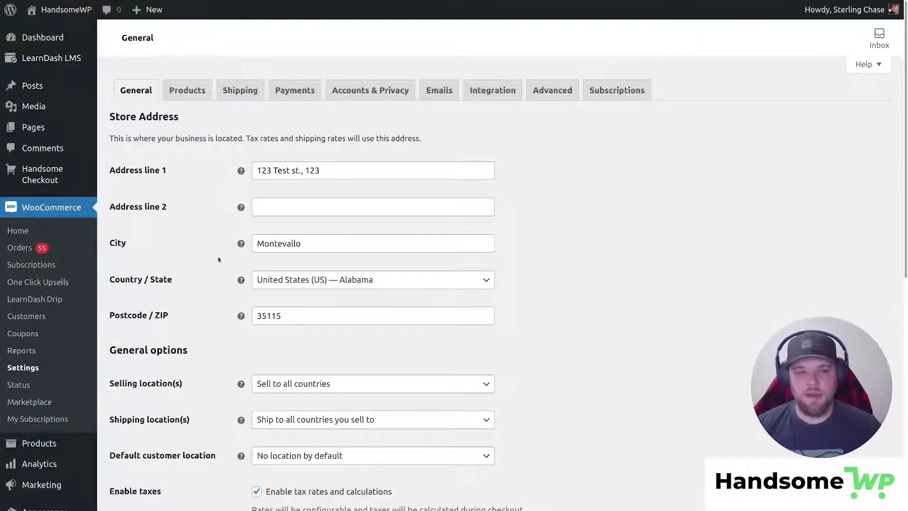
scroll(132, 249, "down", 4)
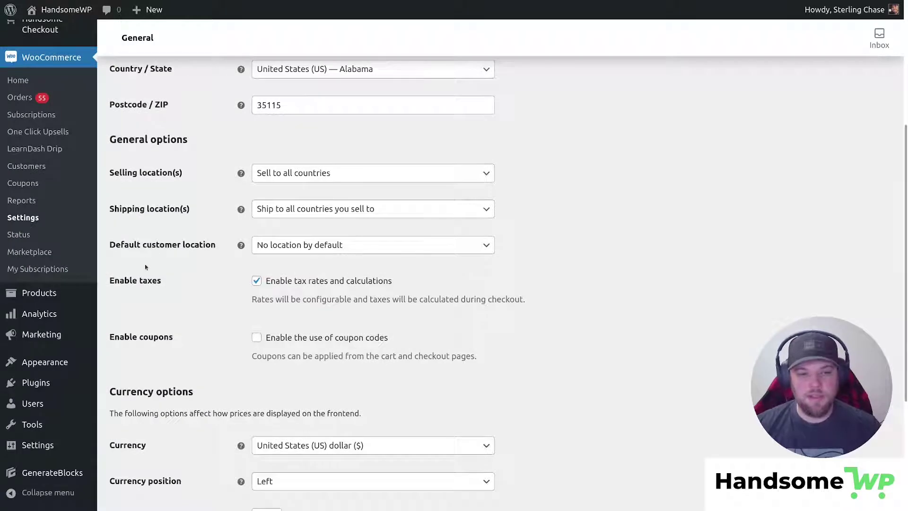
Open Tools > Advanced Scripts in a new tab and briefly open and close its Conditions panel.
mouse_move(32, 424)
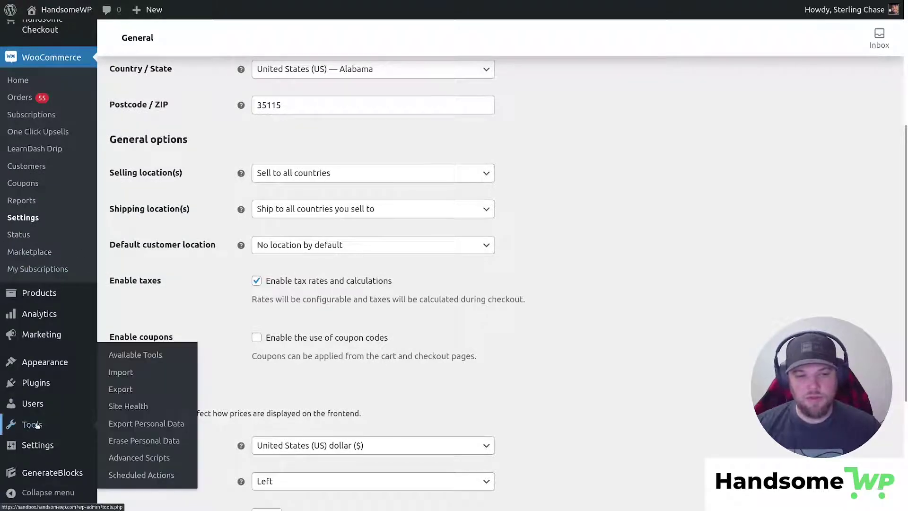
middle_click(139, 458)
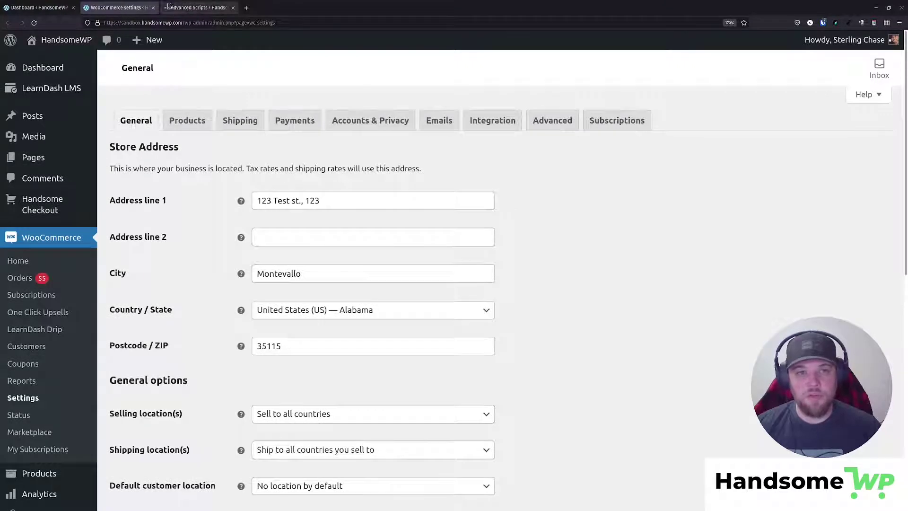
left_click(171, 6)
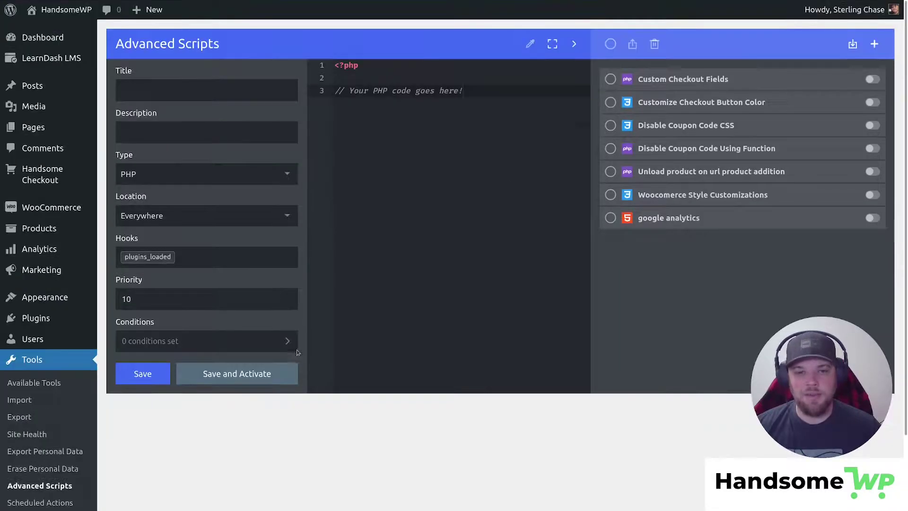
left_click(287, 340)
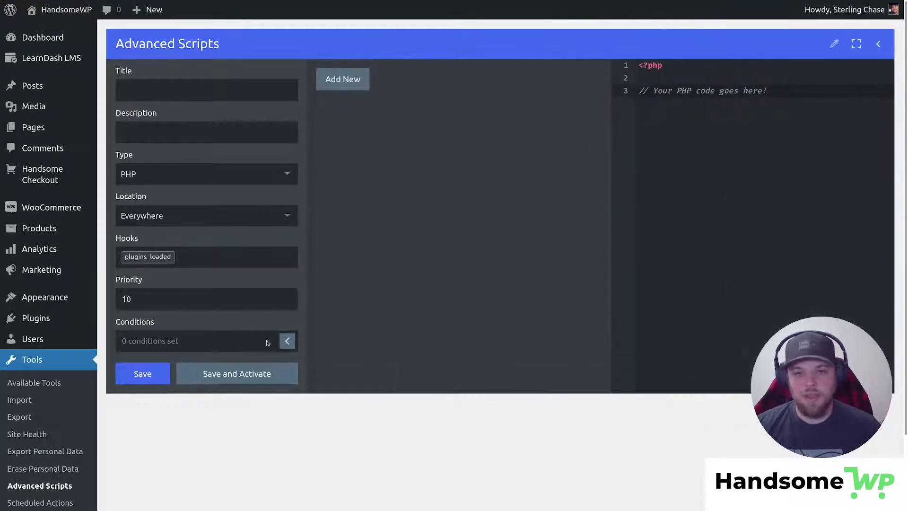
left_click(287, 341)
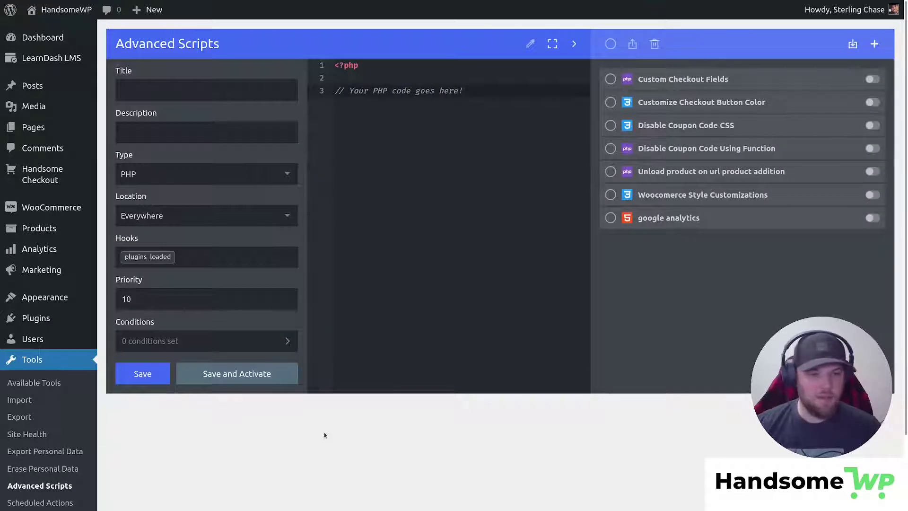
Search the plugin directory for 'code sni' to find code snippet plugins.
mouse_move(57, 318)
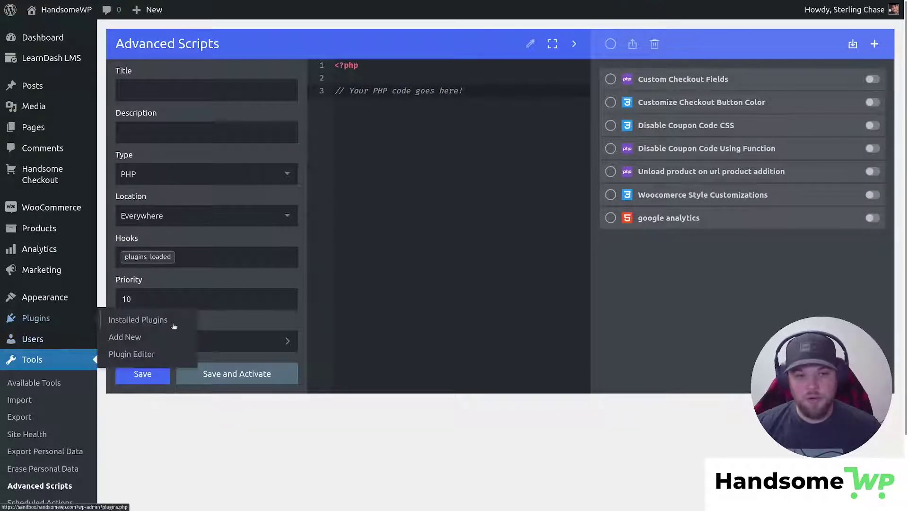
left_click(148, 320)
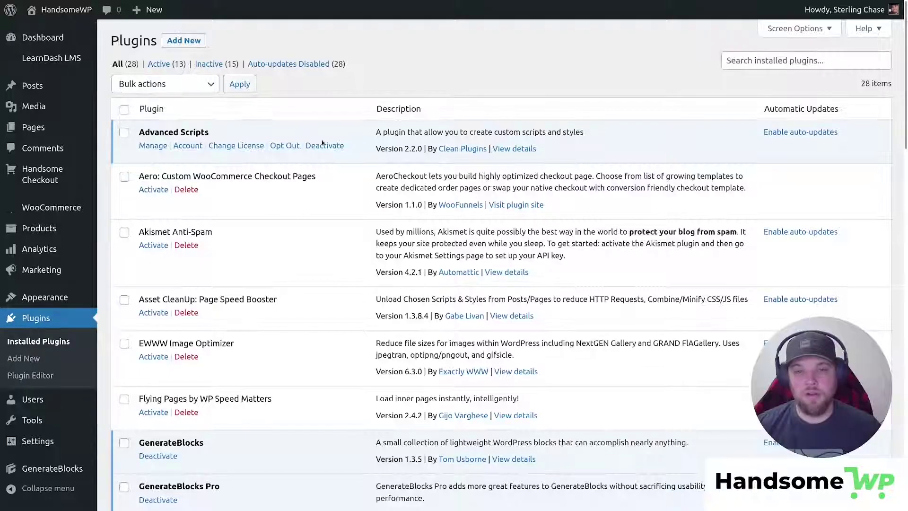
left_click(184, 40)
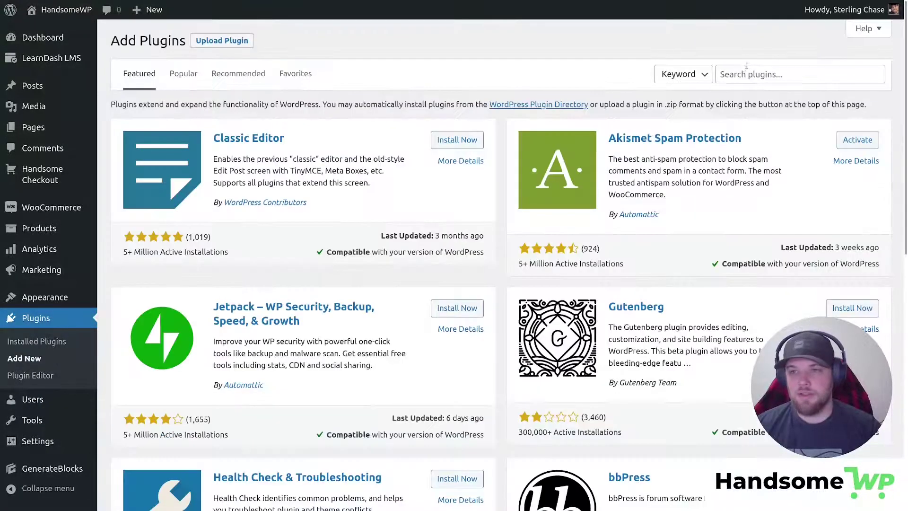
left_click(745, 76)
type("code sni")
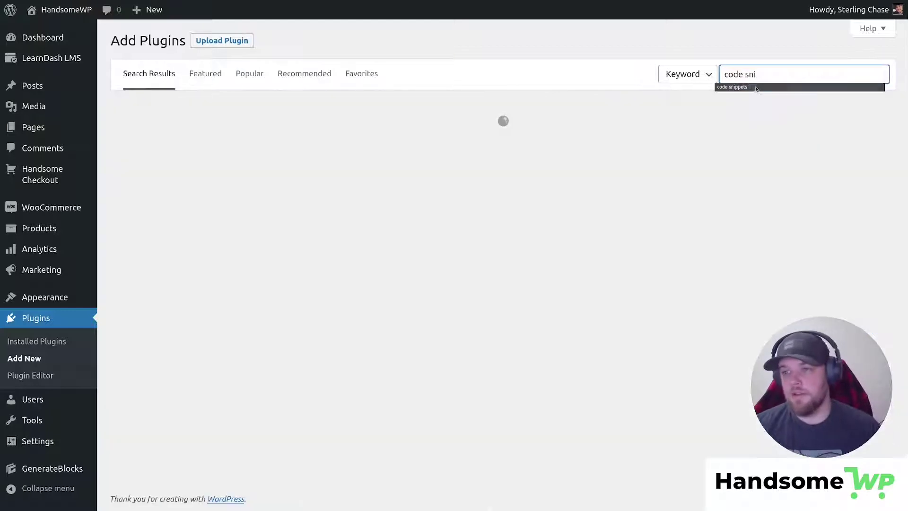
left_click(763, 86)
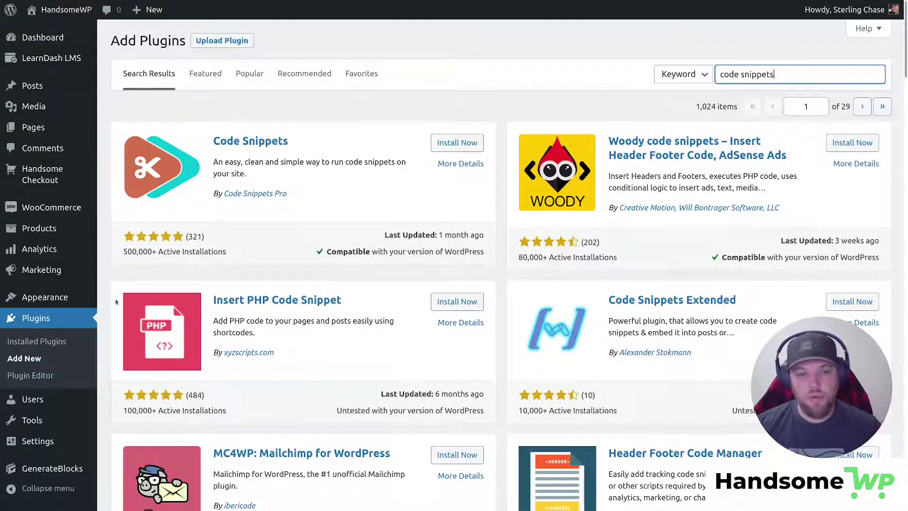
Back in Installed Plugins, highlight Header and Footer Scripts, then go to the Pages list.
left_click(29, 341)
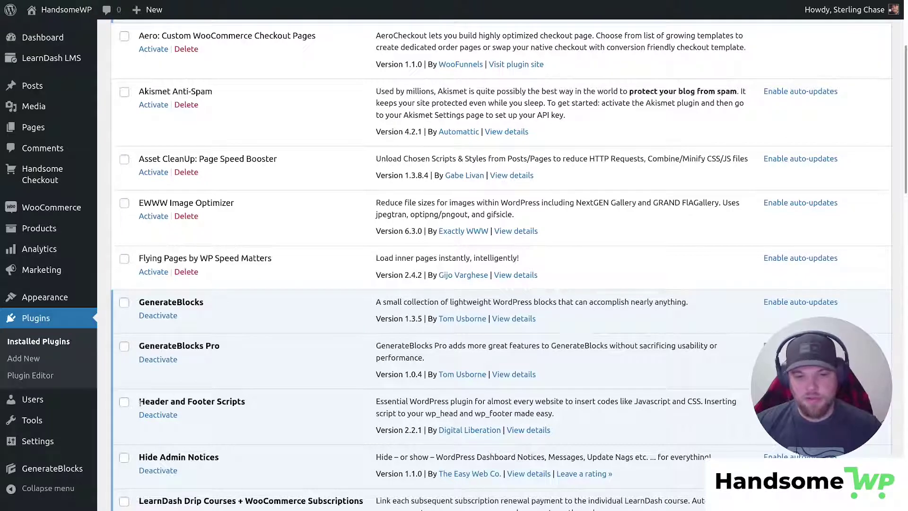
left_click_drag(140, 403, 262, 405)
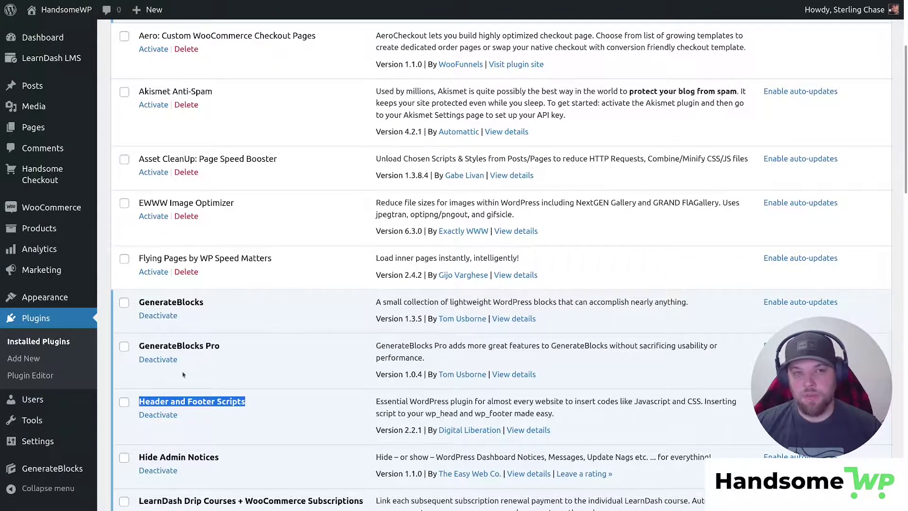
scroll(189, 371, "up", 5)
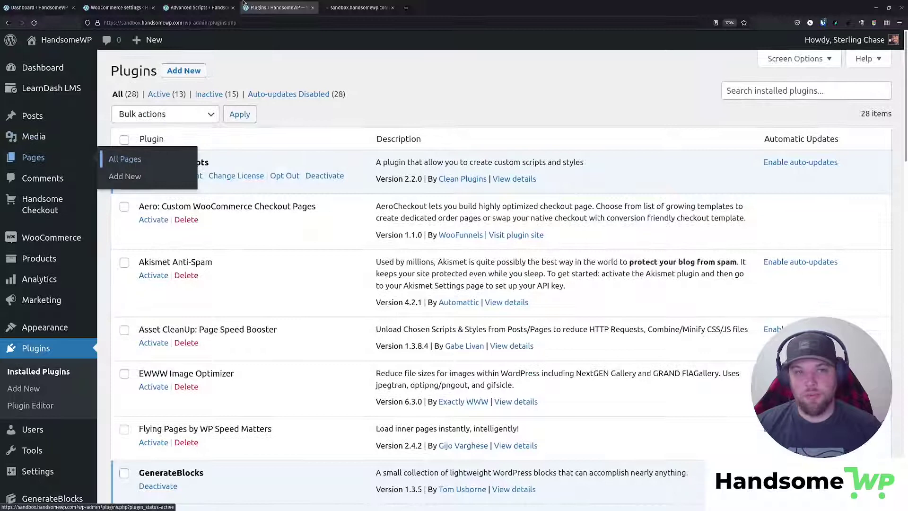
left_click(359, 7)
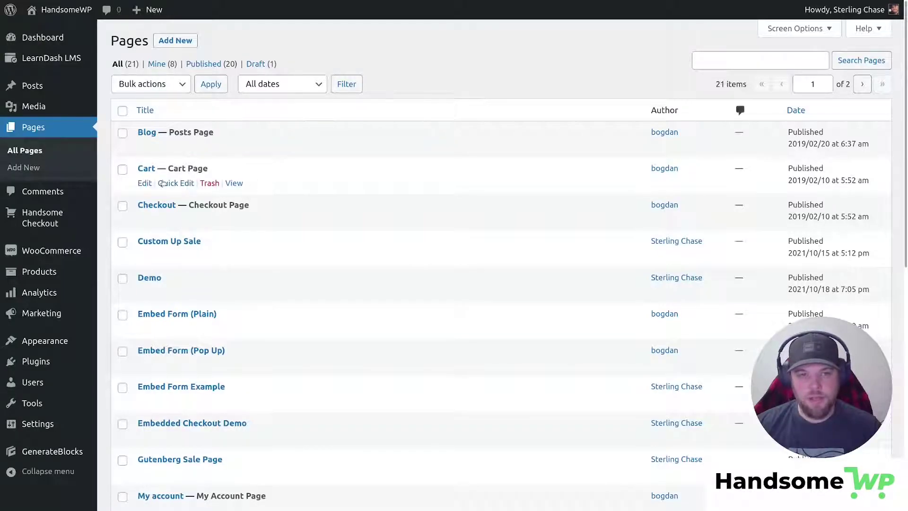
Clear the leftover <style> text from the Cart page's head script box and close the editor.
left_click(145, 183)
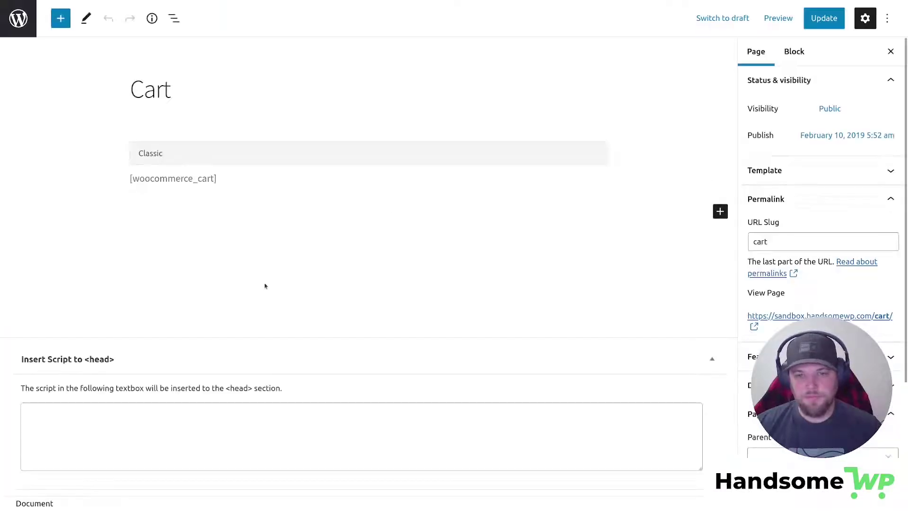
left_click(125, 417)
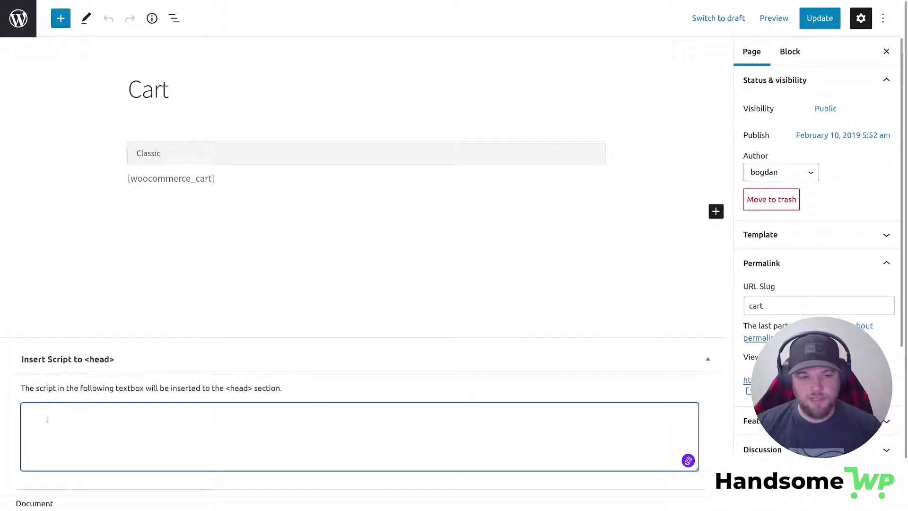
type("<style>")
key("shift+Left")
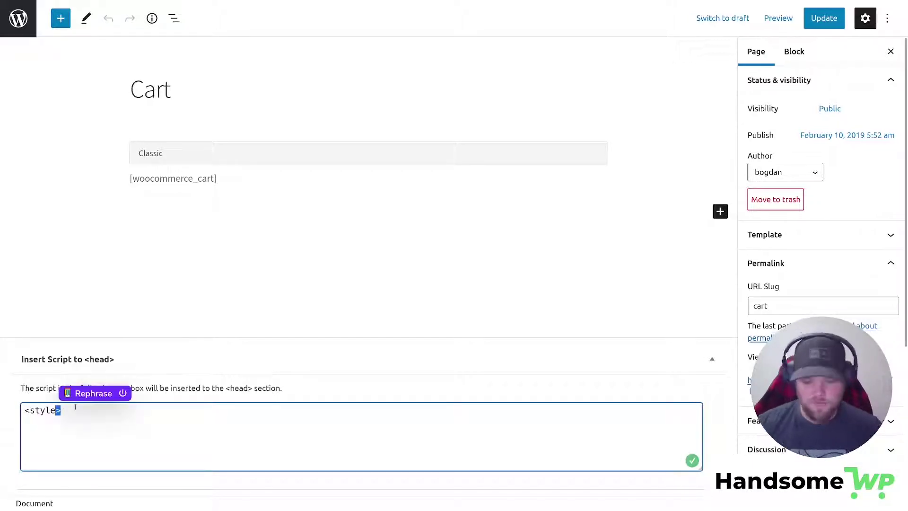
double_click(51, 412)
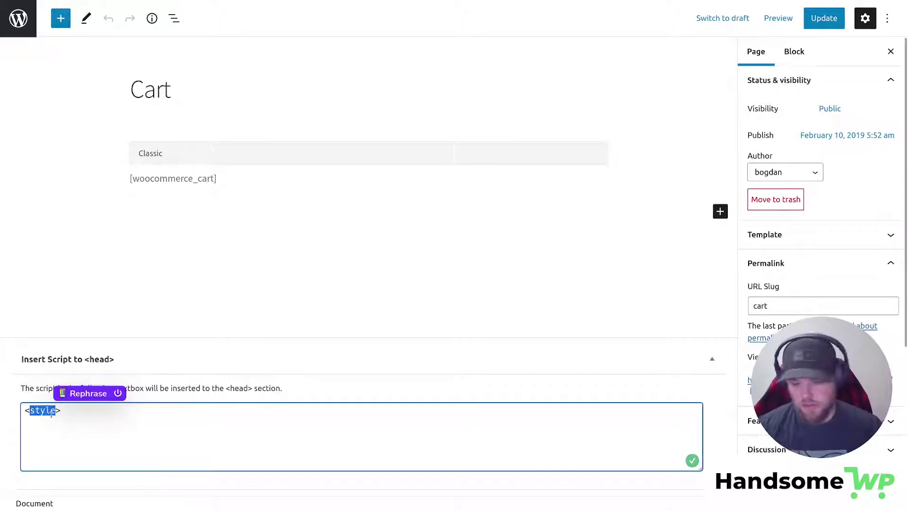
key("BackSpace")
key("ctrl+a")
key("BackSpace")
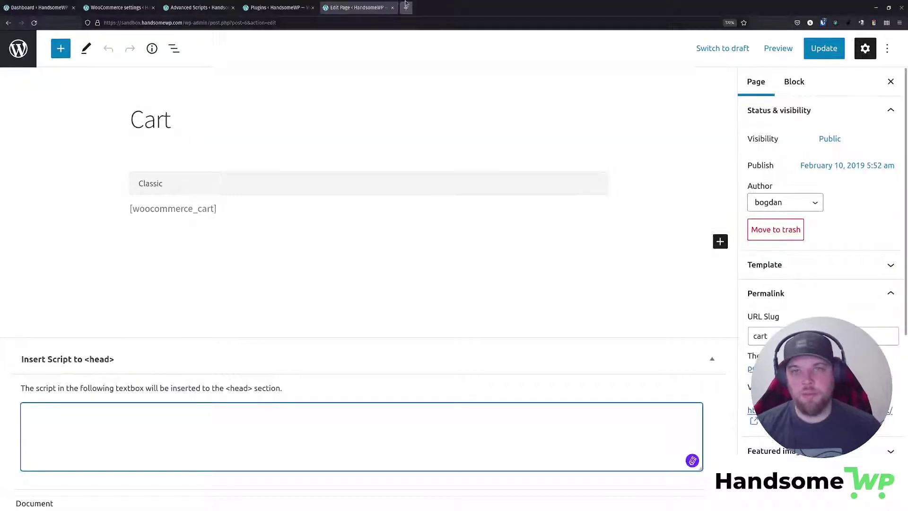
left_click(392, 7)
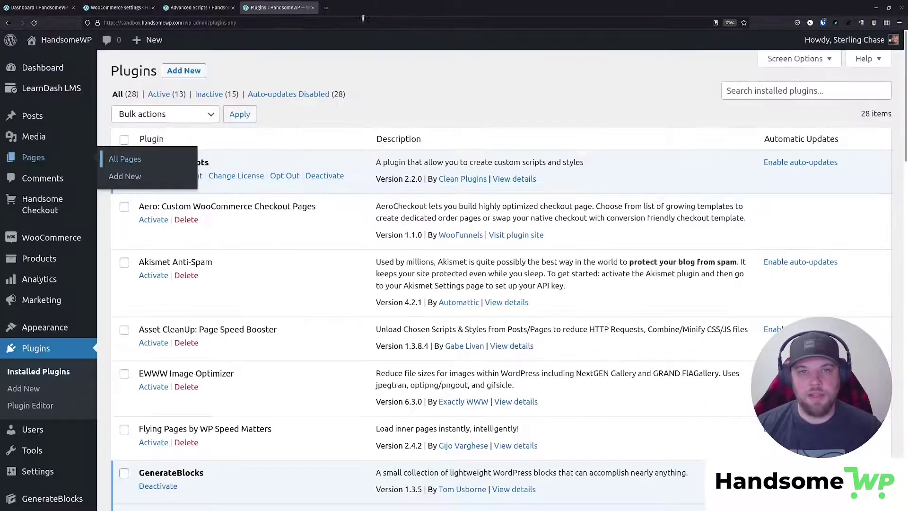
Open the Disable Coupon Code Using Function script and select its cart and checkout coupon filters.
left_click(204, 10)
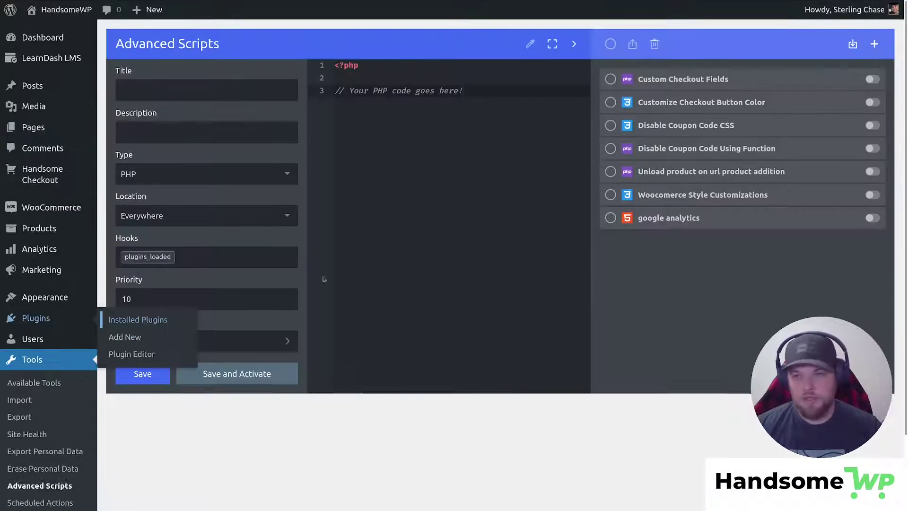
left_click(715, 150)
scroll(481, 142, "down", 2)
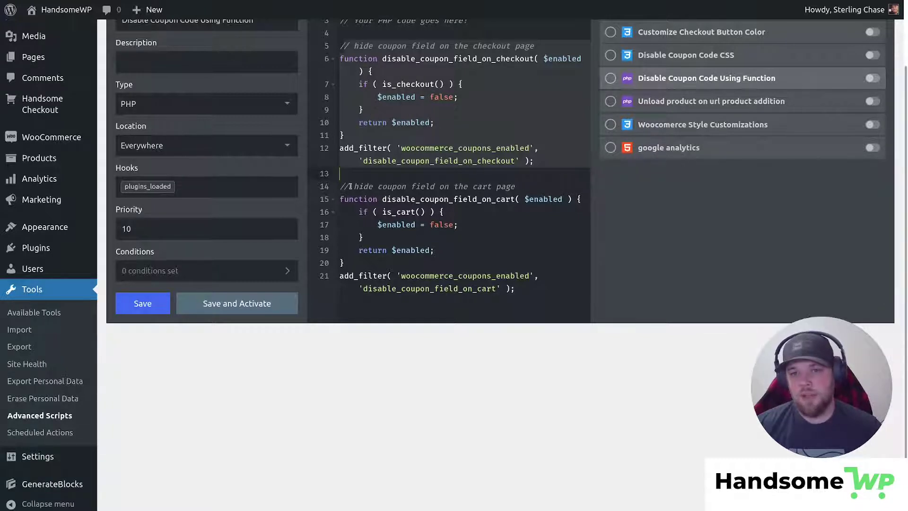
left_click_drag(341, 186, 520, 289)
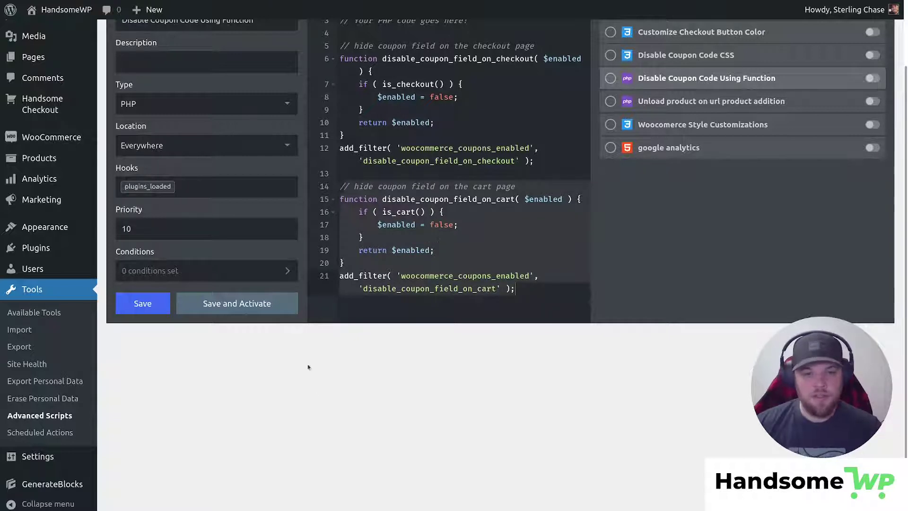
scroll(328, 407, "up", 3)
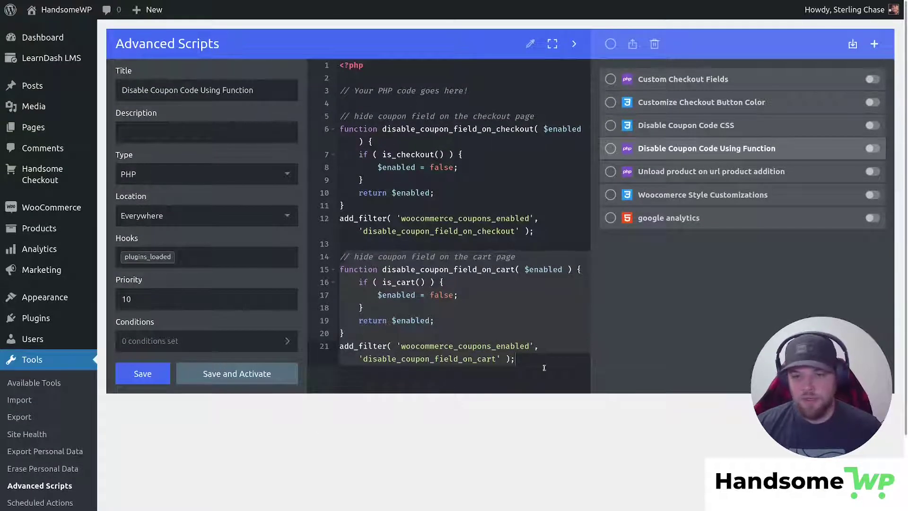
left_click(537, 359)
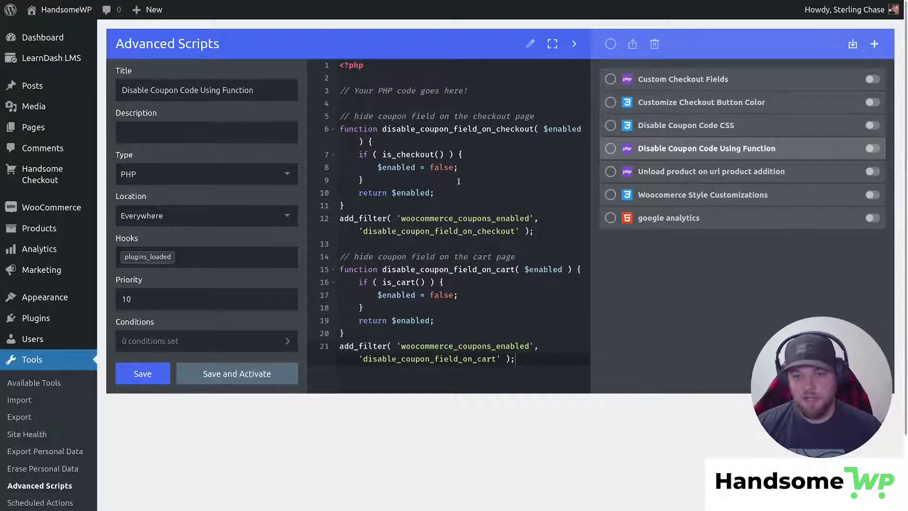
left_click_drag(518, 388, 338, 255)
left_click(539, 230)
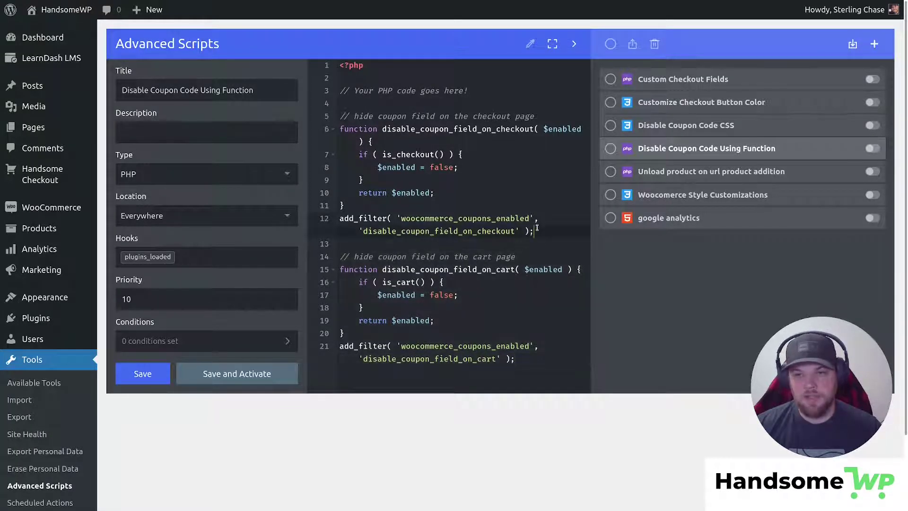
left_click_drag(539, 230, 335, 116)
left_click(421, 211)
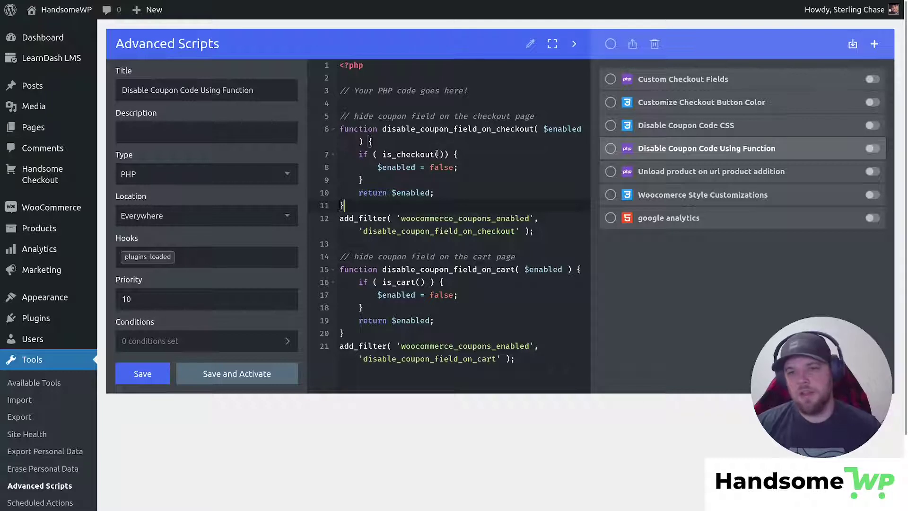
Inspect the is_checkout() condition on line 7, adding then removing '||', and view Checkout.
left_click_drag(355, 154, 485, 191)
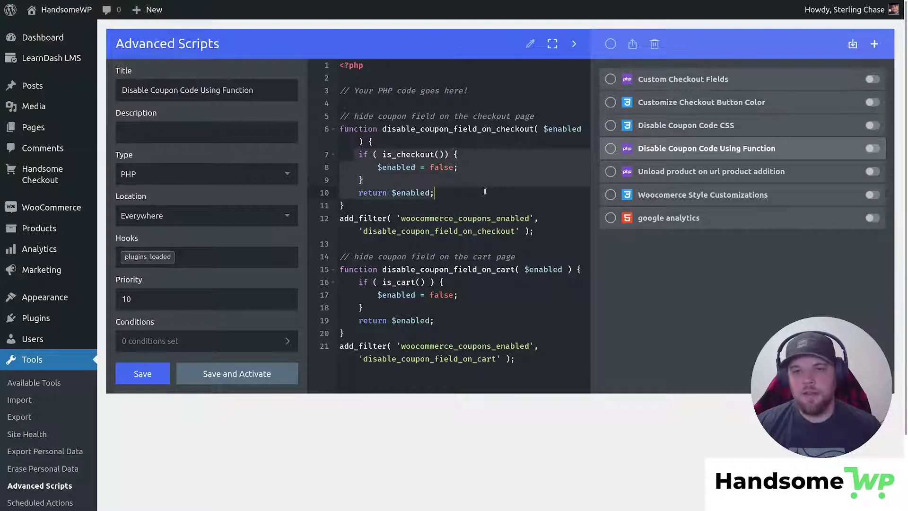
left_click(442, 154)
type("||")
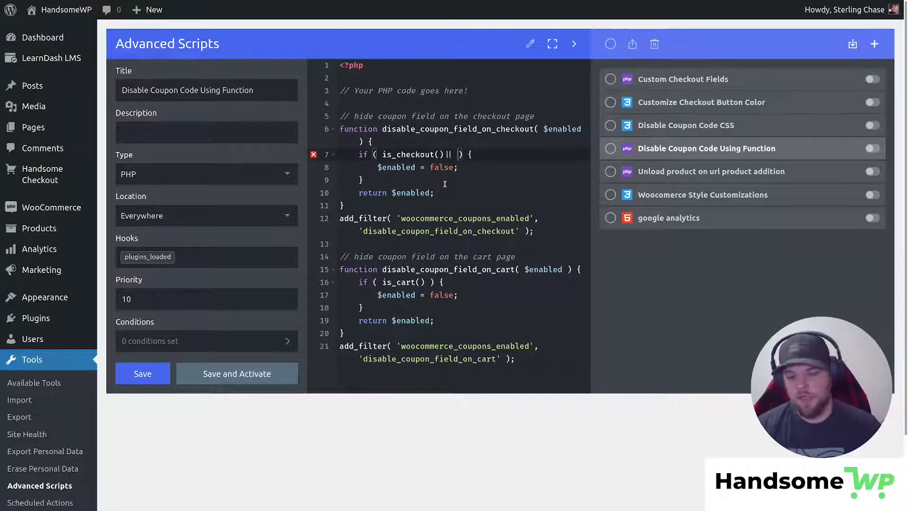
key("BackSpace")
key("BackSpace")
key("BackSpace")
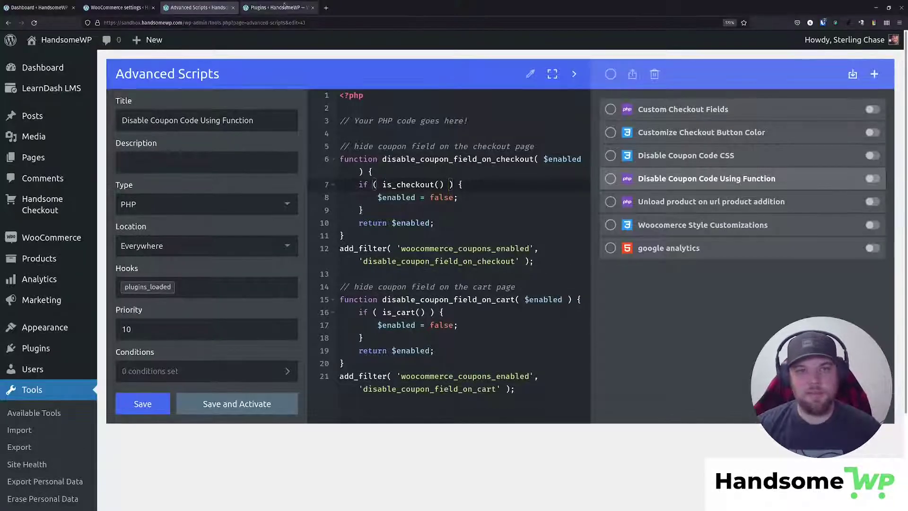
left_click(307, 7)
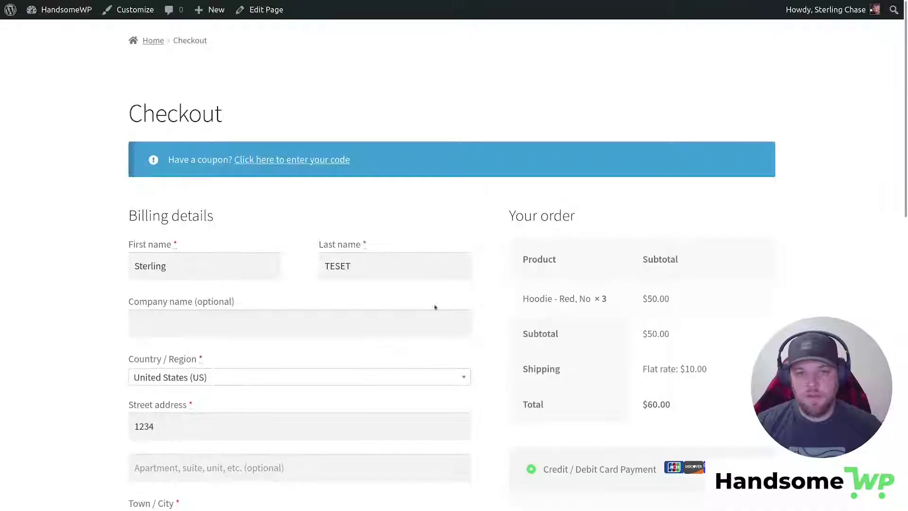
Expand and collapse the 'Have a coupon?' form on the Checkout page.
left_click(294, 161)
left_click(298, 161)
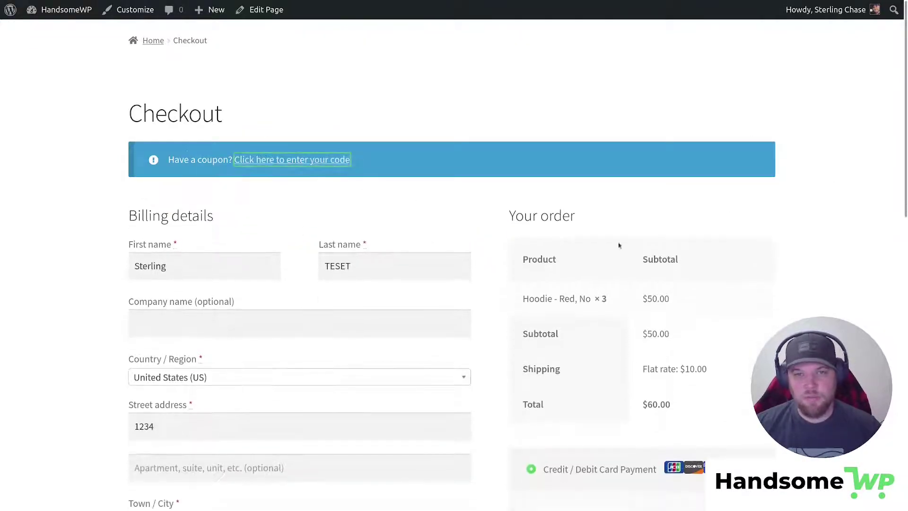
left_click(295, 127)
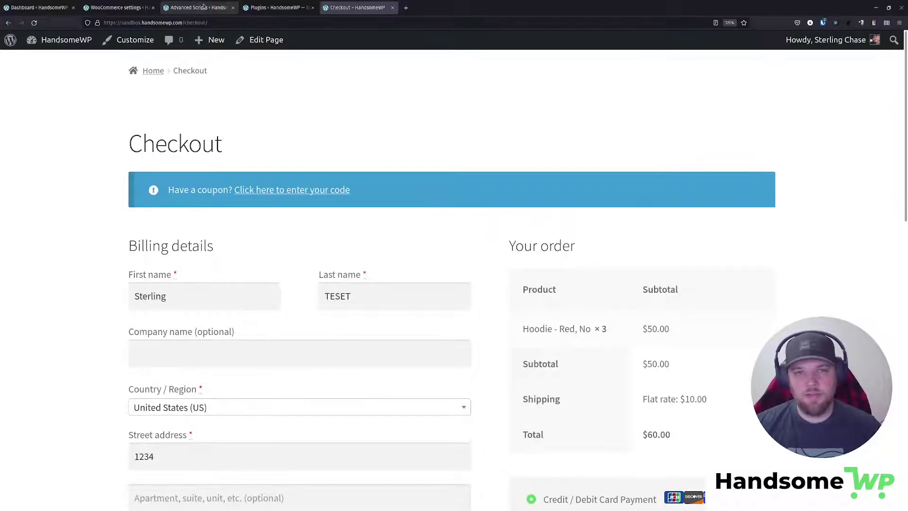
Save and activate the function script, reload Checkout to verify, then deactivate the script.
left_click(204, 7)
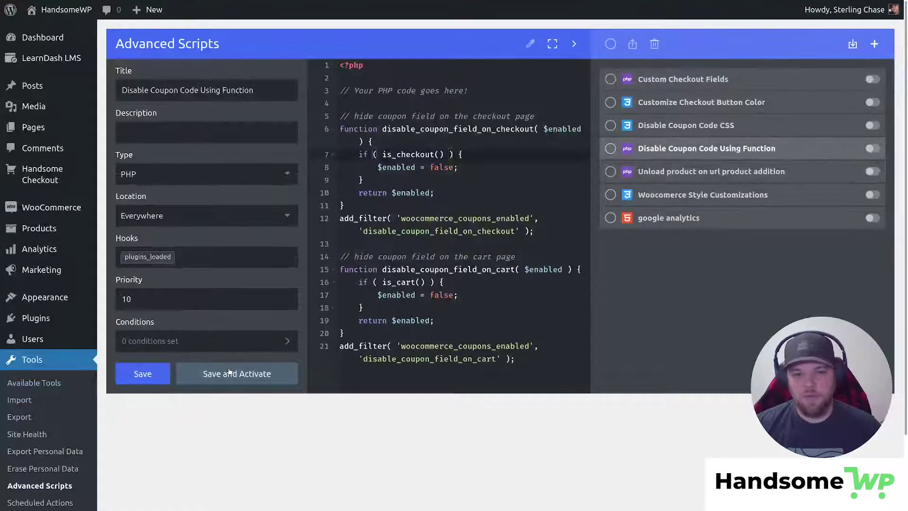
left_click(236, 374)
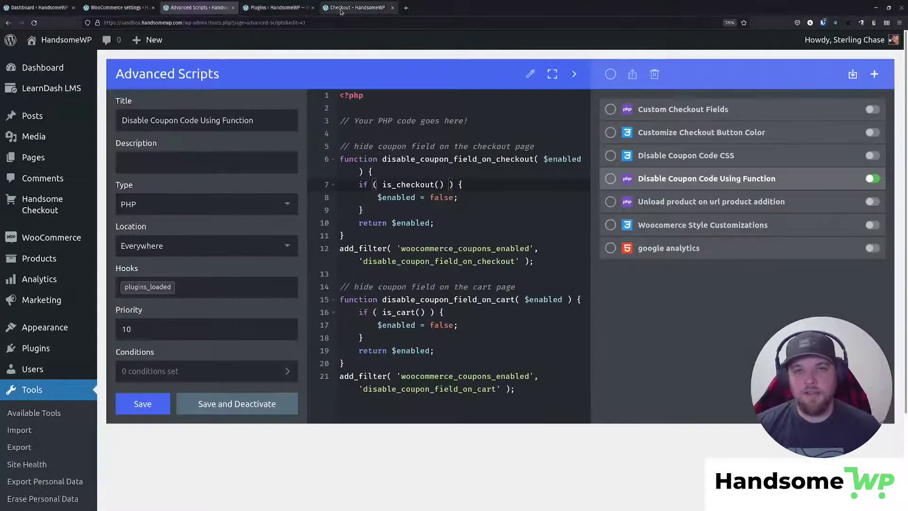
left_click(123, 7)
left_click(33, 23)
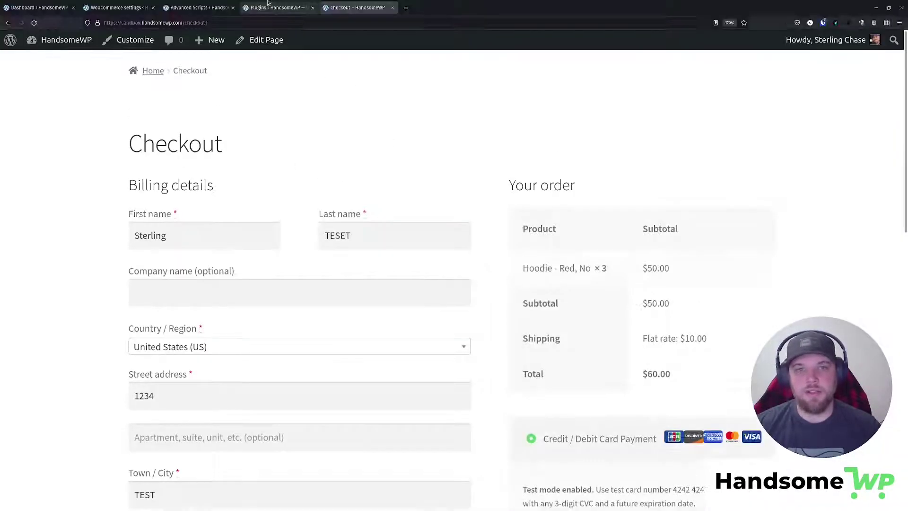
left_click(189, 9)
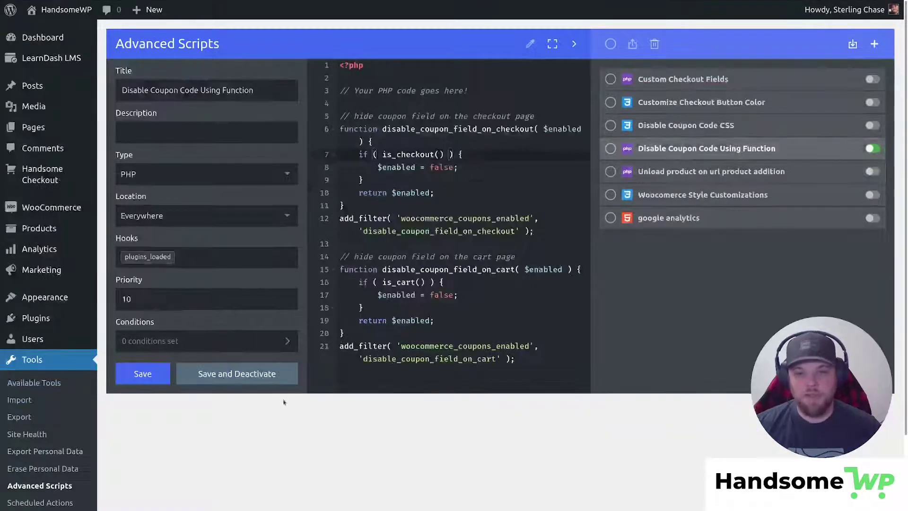
left_click(871, 148)
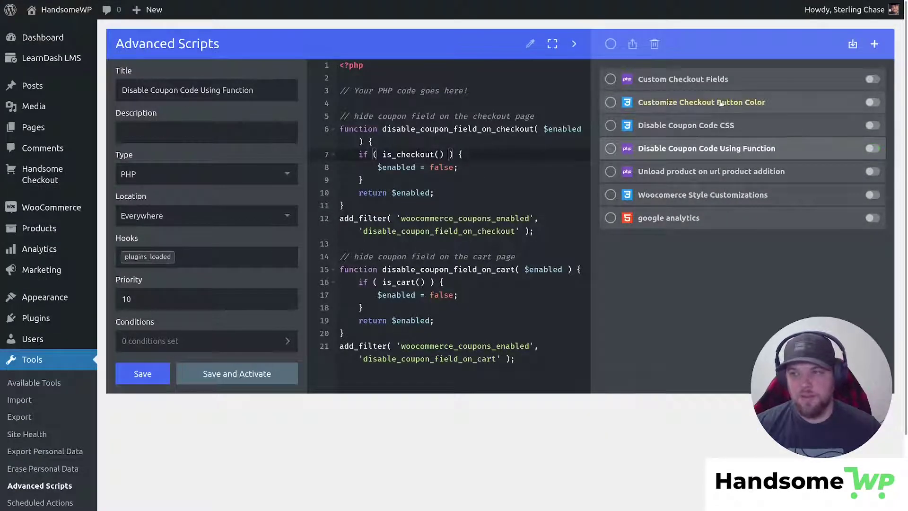
Open the Disable Coupon Code CSS script and highlight its coupon selector and display: none !important rule.
left_click(697, 126)
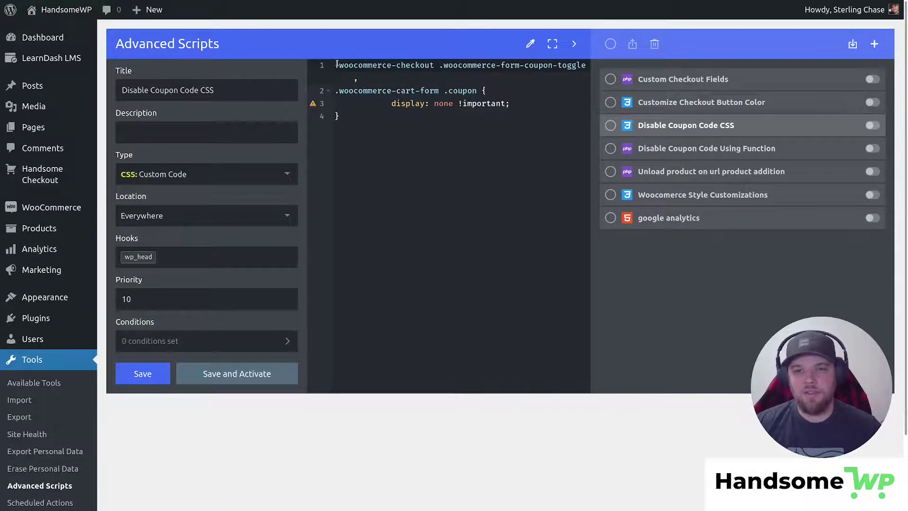
left_click_drag(335, 65, 591, 64)
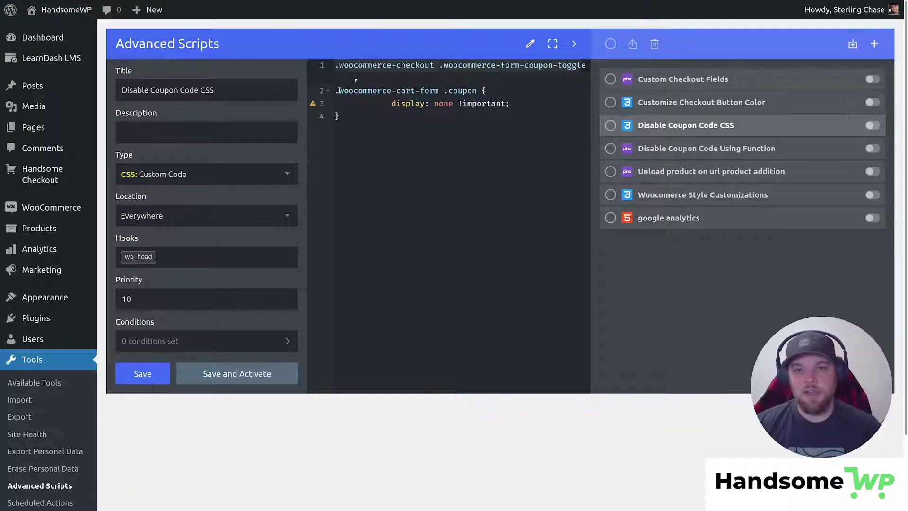
left_click(493, 90)
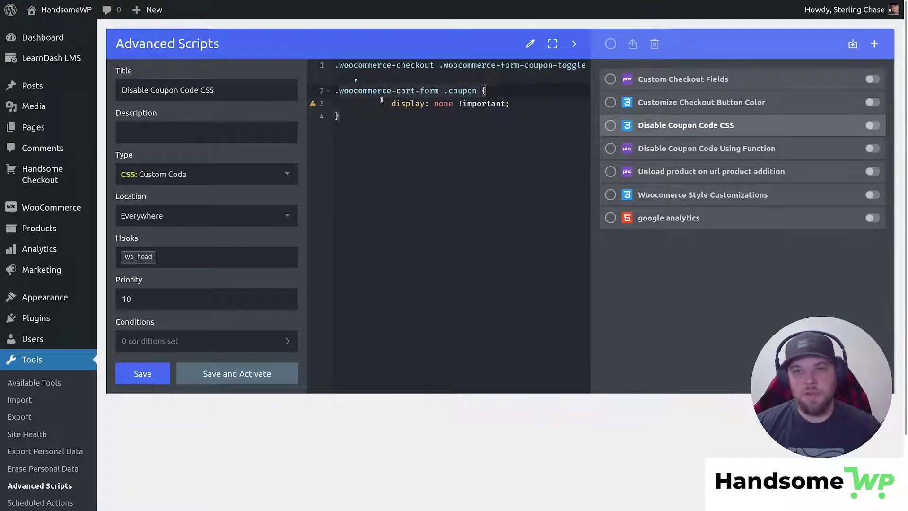
left_click(367, 77)
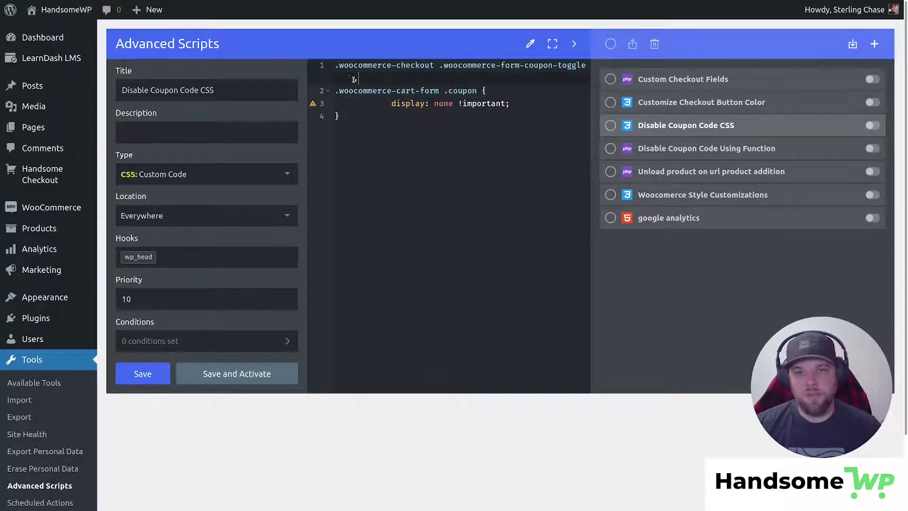
left_click(354, 78)
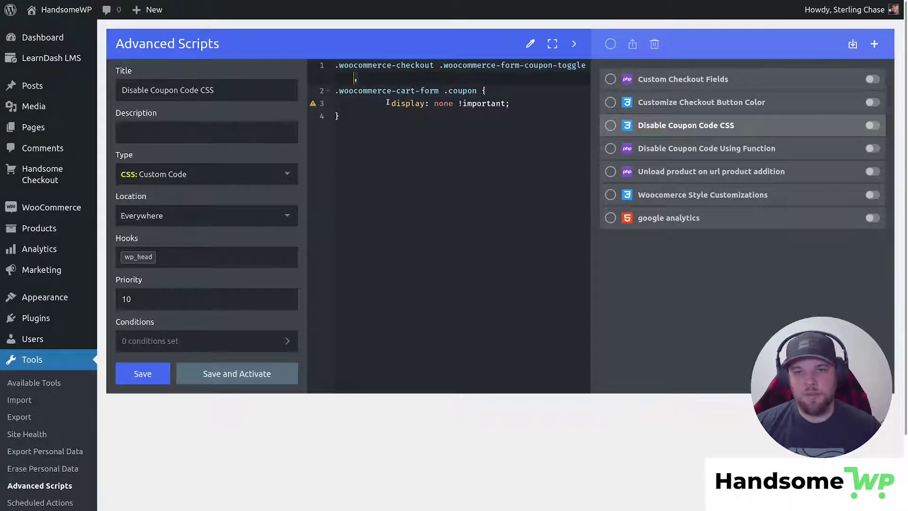
left_click_drag(388, 102, 510, 103)
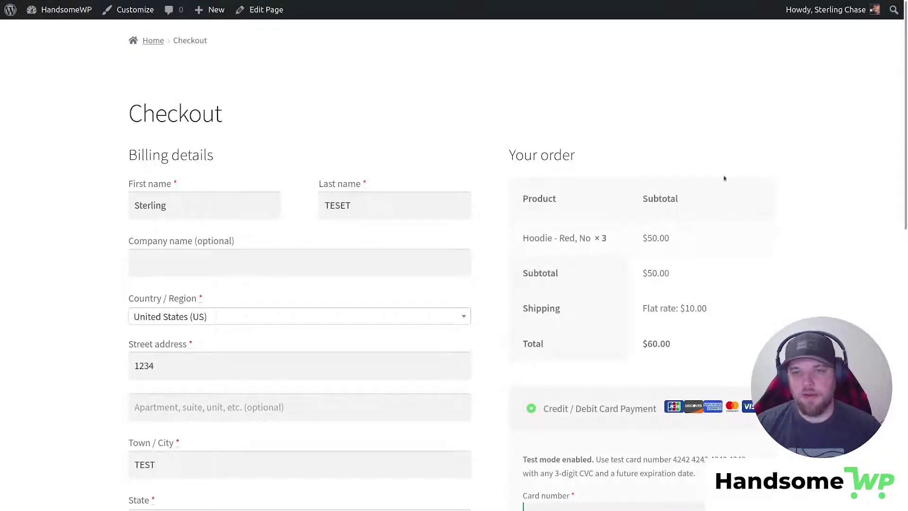
Switch back and forth between the Checkout page and the Advanced Scripts editor.
scroll(406, 411, "down", 4)
scroll(408, 412, "up", 4)
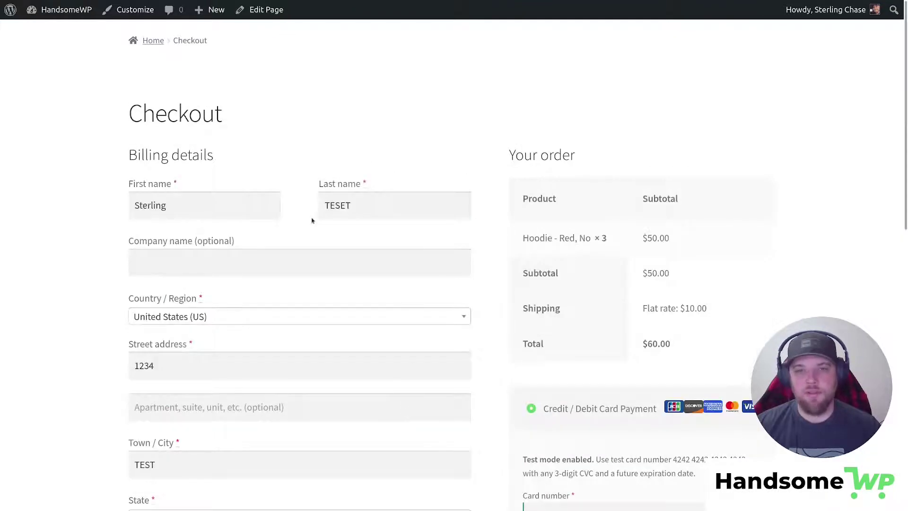
left_click(208, 10)
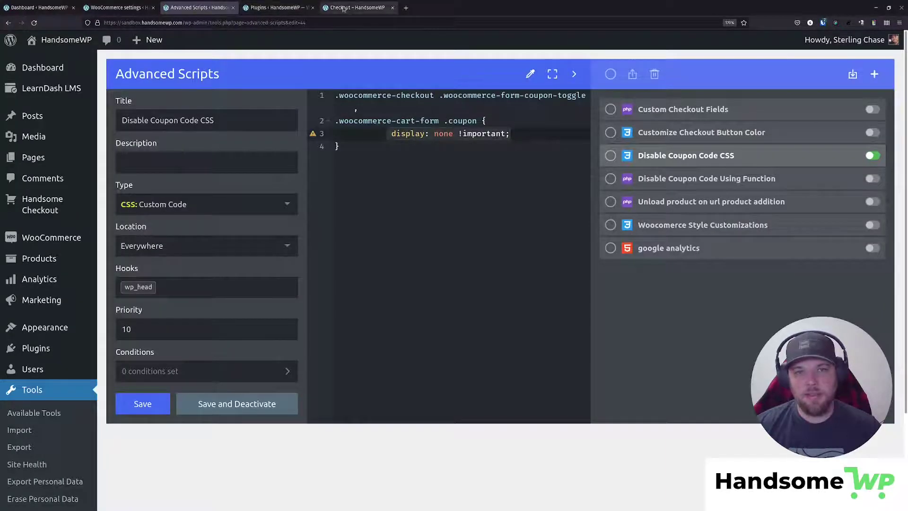
left_click(352, 8)
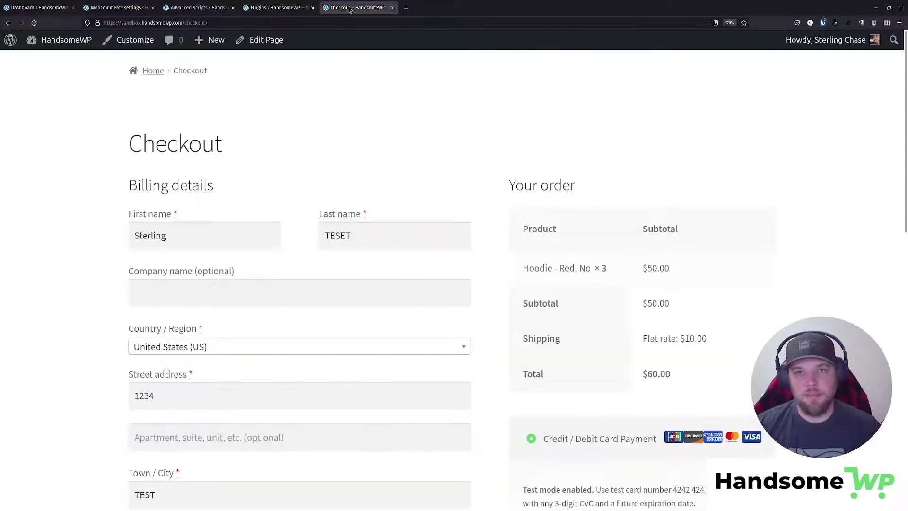
left_click(192, 8)
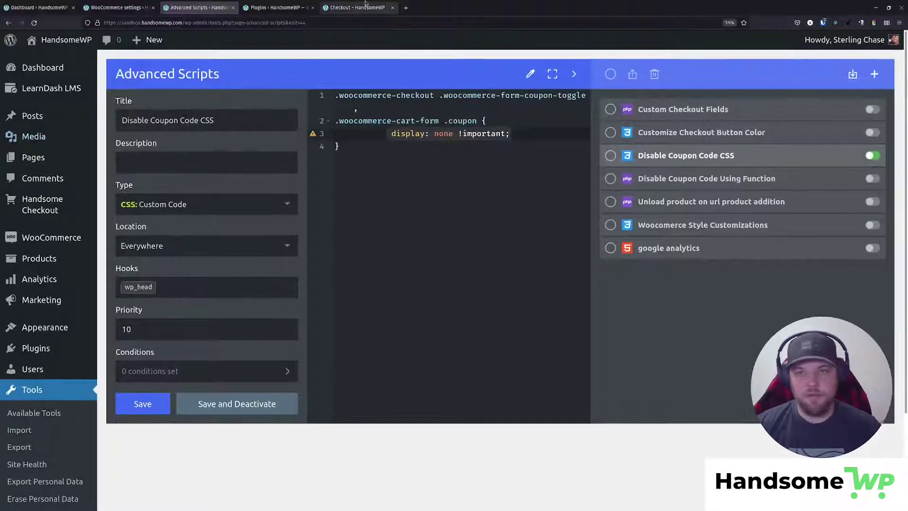
left_click(352, 7)
Open and close the Checkout page editor, glance at Plugins, and return to Advanced Scripts.
left_click(266, 40)
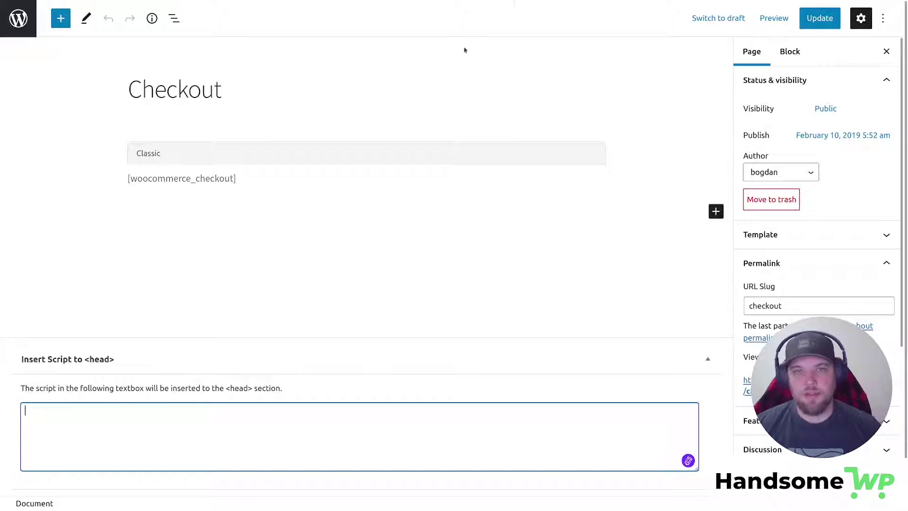
left_click(472, 8)
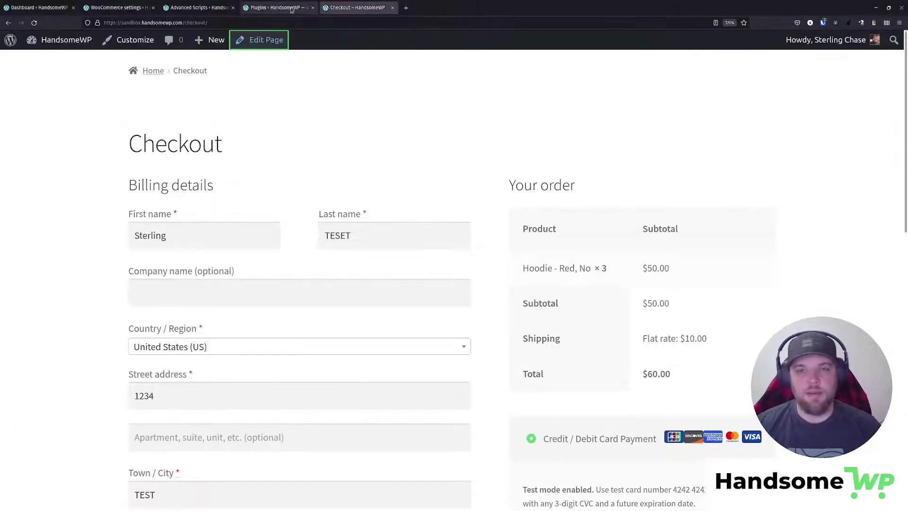
left_click(291, 10)
left_click(340, 10)
left_click(289, 9)
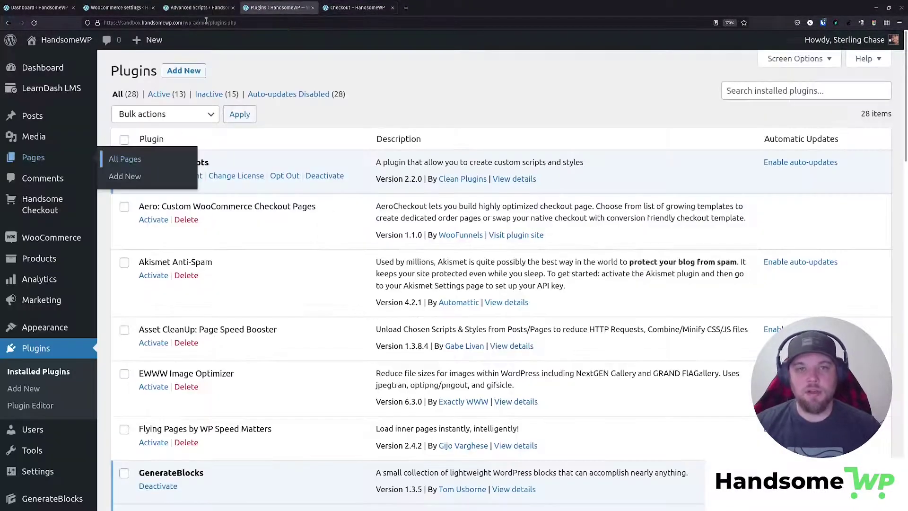
left_click(199, 8)
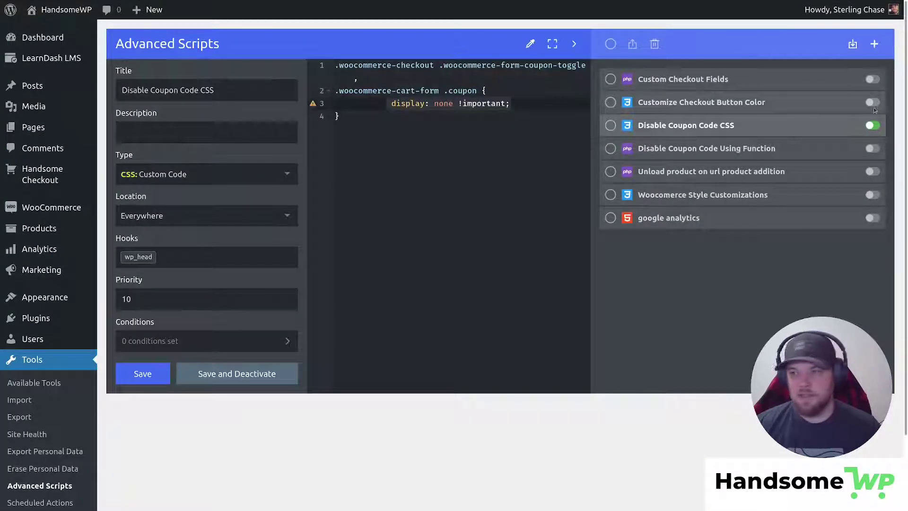
Deactivate the Disable Coupon Code CSS script and start editing My Handsome Checkout.
left_click(873, 125)
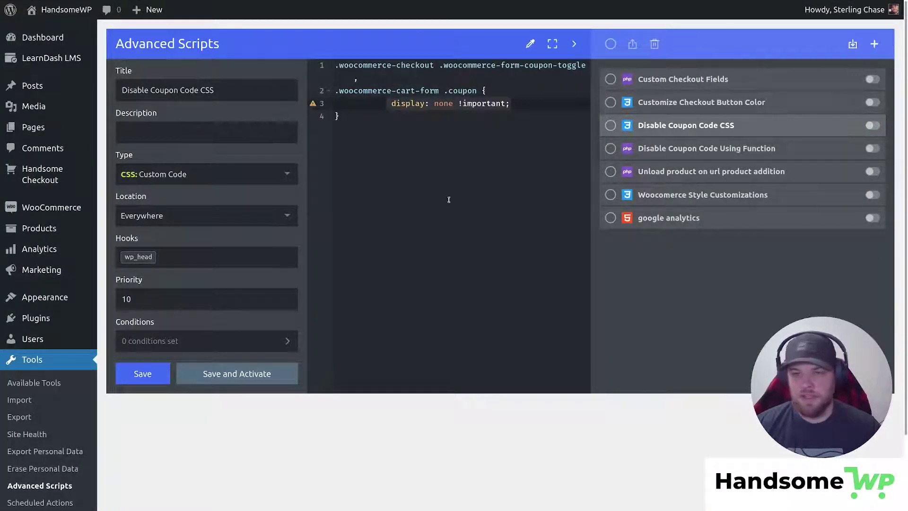
mouse_move(65, 197)
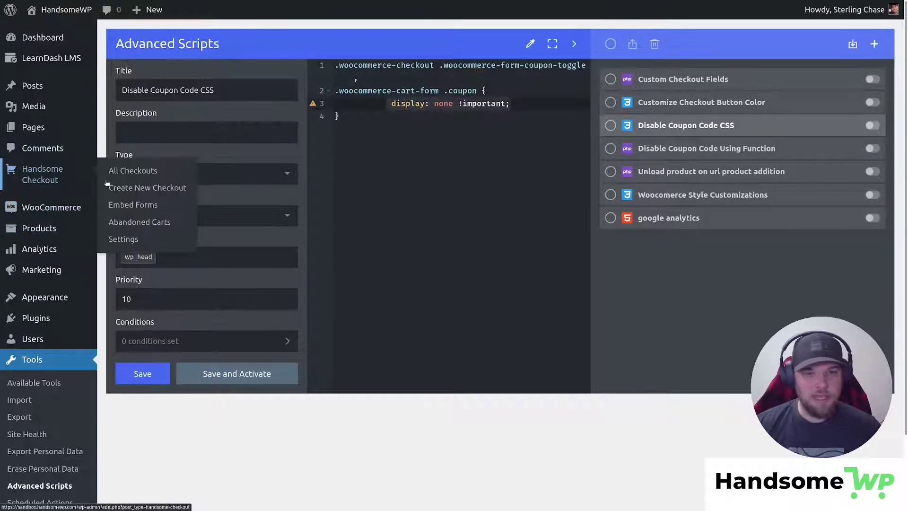
mouse_move(66, 176)
left_click(137, 173)
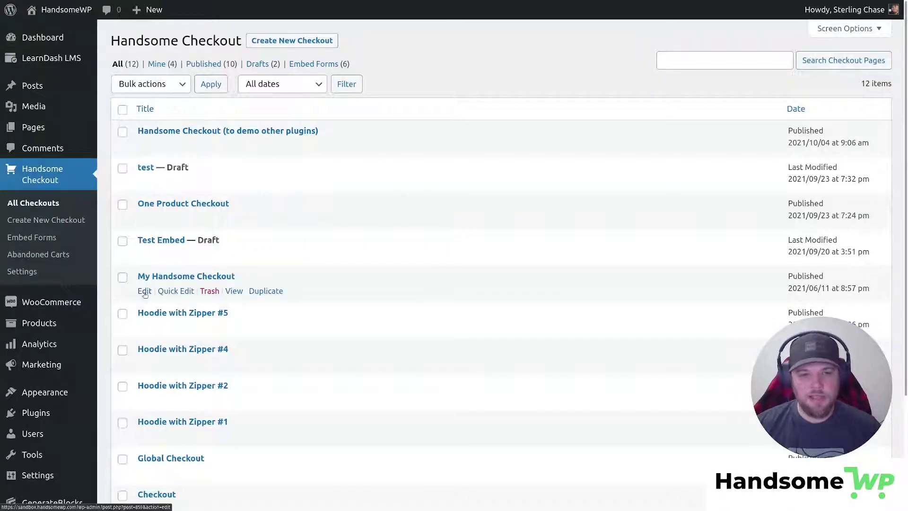
left_click(145, 291)
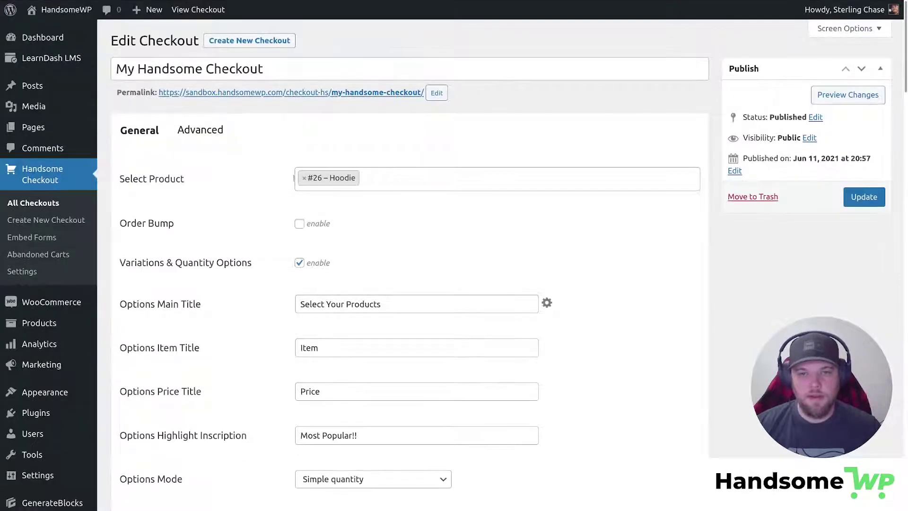
Tick Coupon Box, update My Handsome Checkout, and try the coupon field on its live page.
scroll(283, 209, "down", 20)
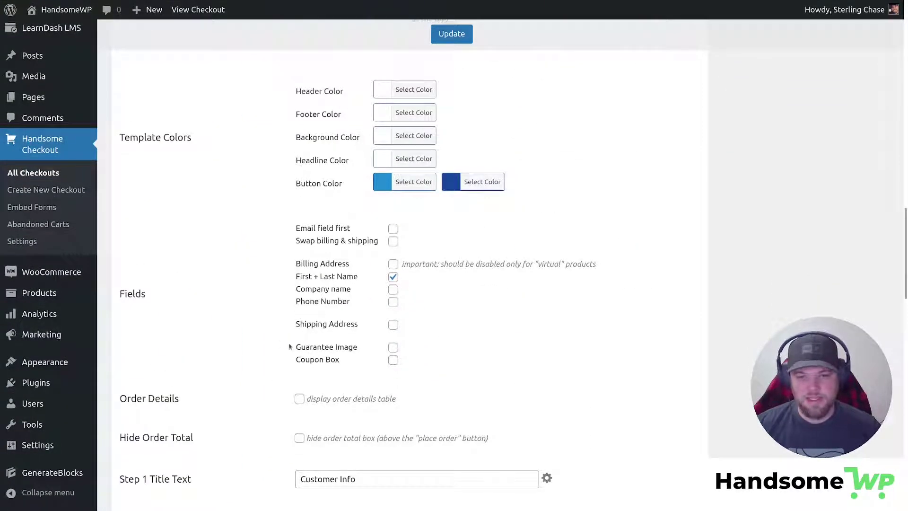
left_click(394, 361)
left_click(468, 32)
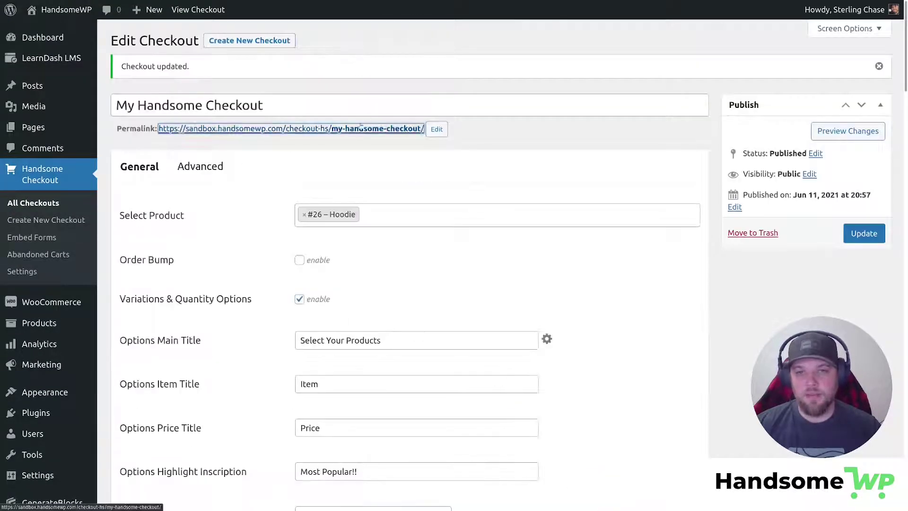
left_click(367, 128)
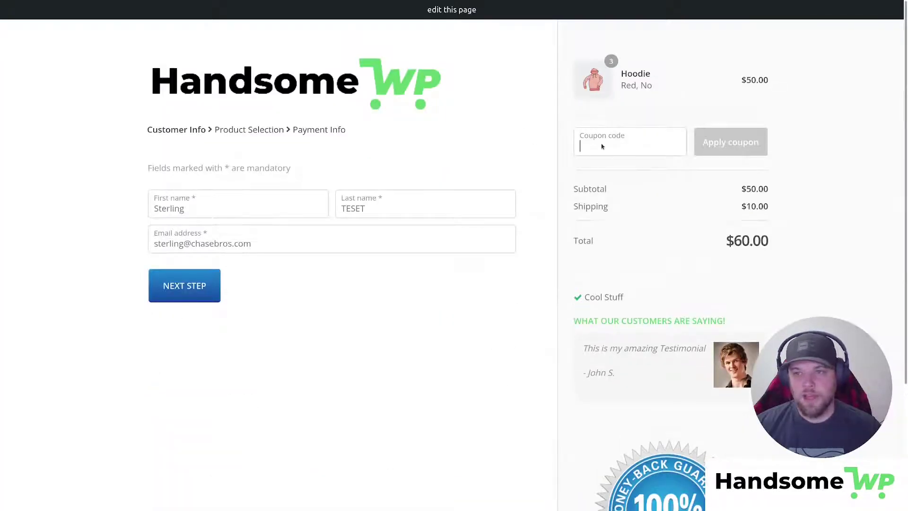
left_click(611, 153)
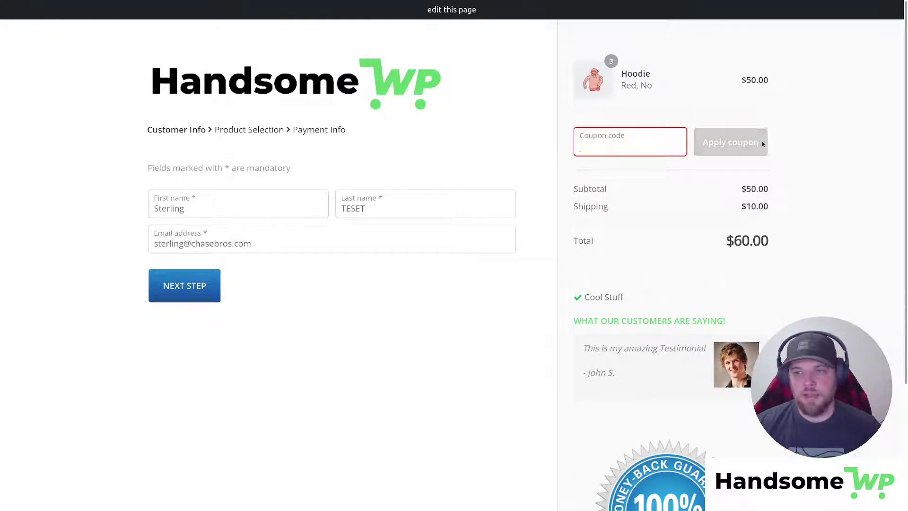
mouse_move(349, 3)
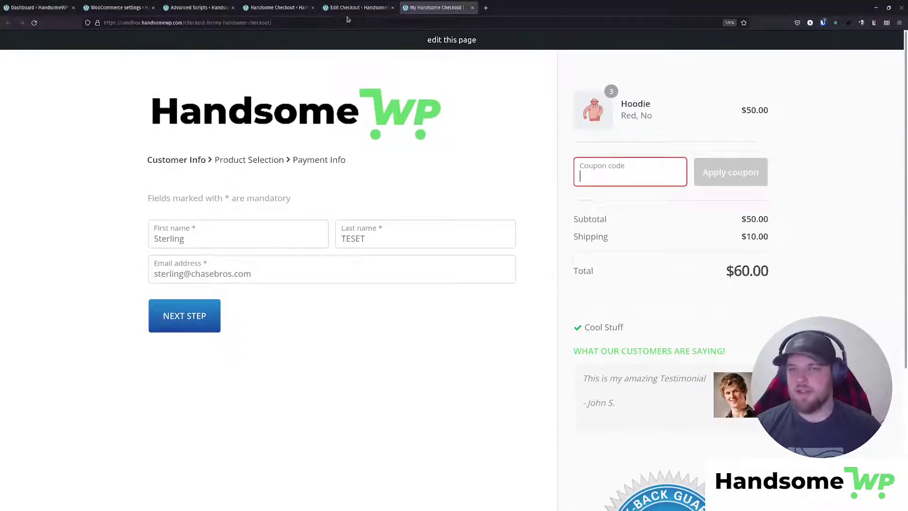
Untick Coupon Box on My Handsome Checkout, update it, and reload the live checkout with F5.
left_click(355, 8)
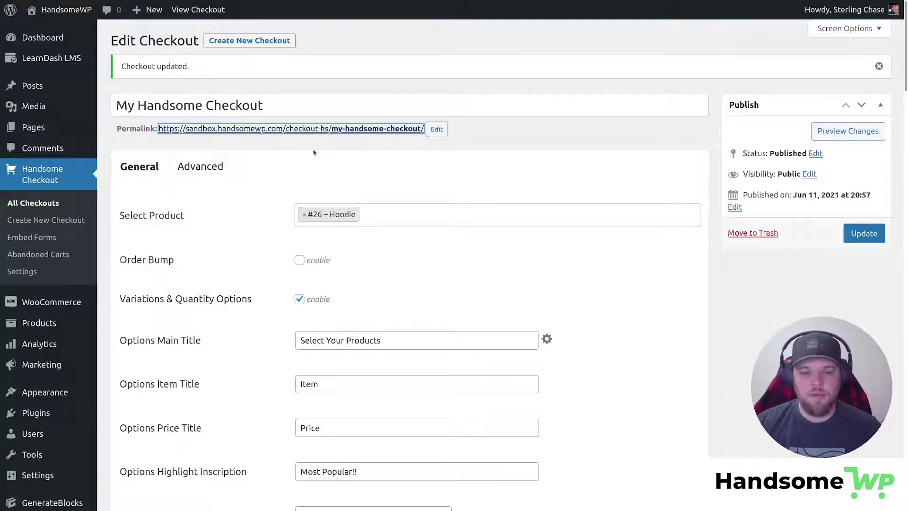
scroll(302, 157, "down", 20)
scroll(297, 160, "up", 3)
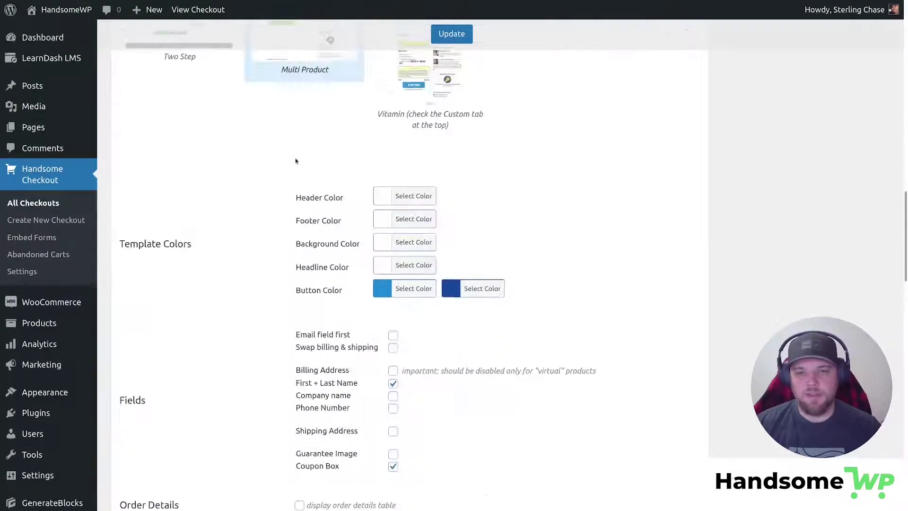
scroll(271, 174, "down", 4)
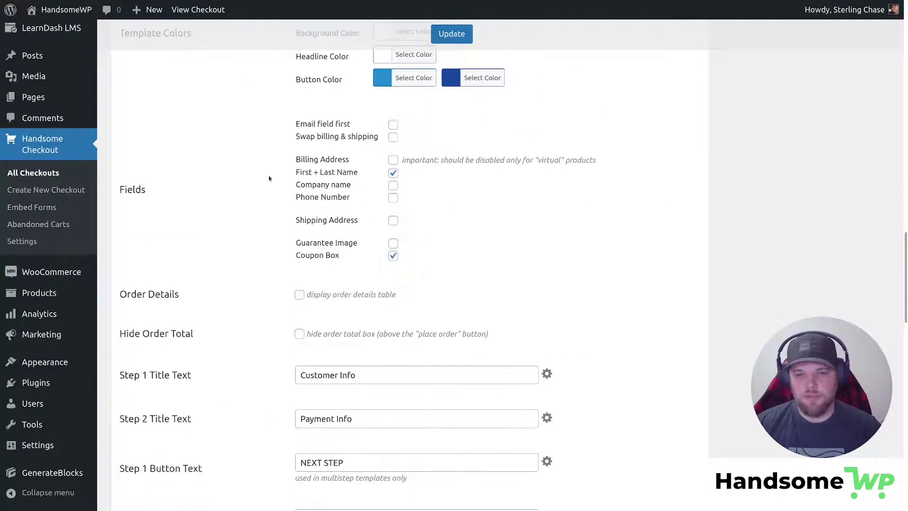
left_click(393, 256)
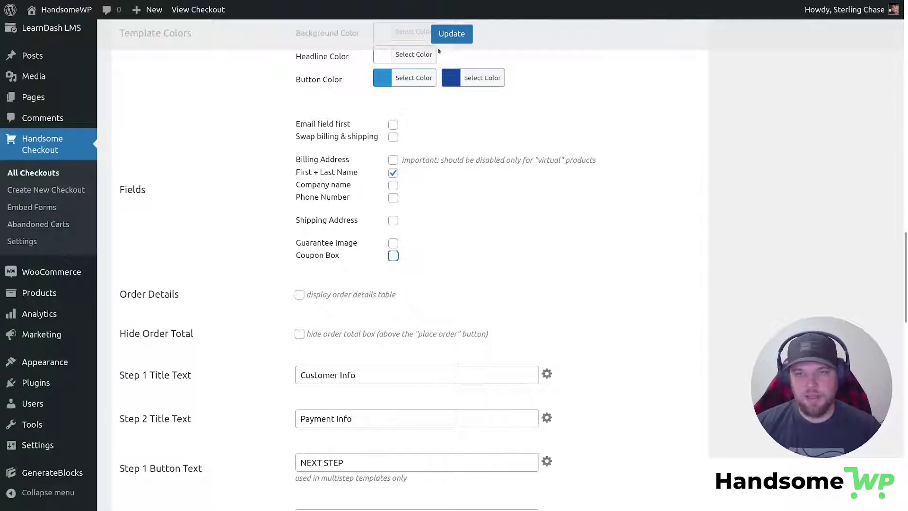
left_click(452, 33)
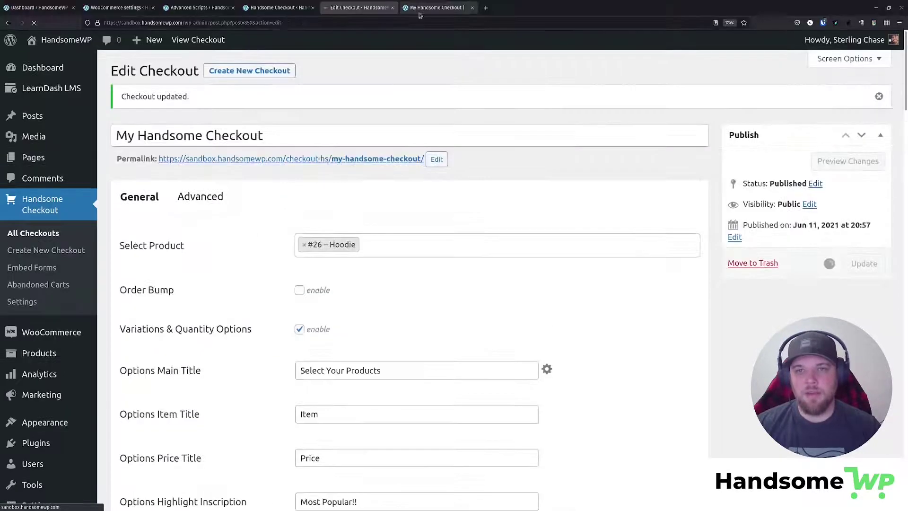
left_click(419, 9)
key("F5")
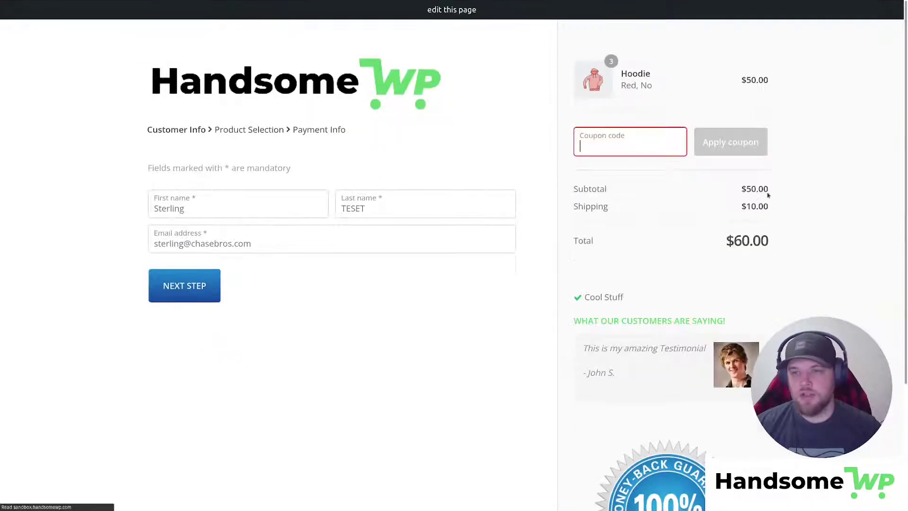